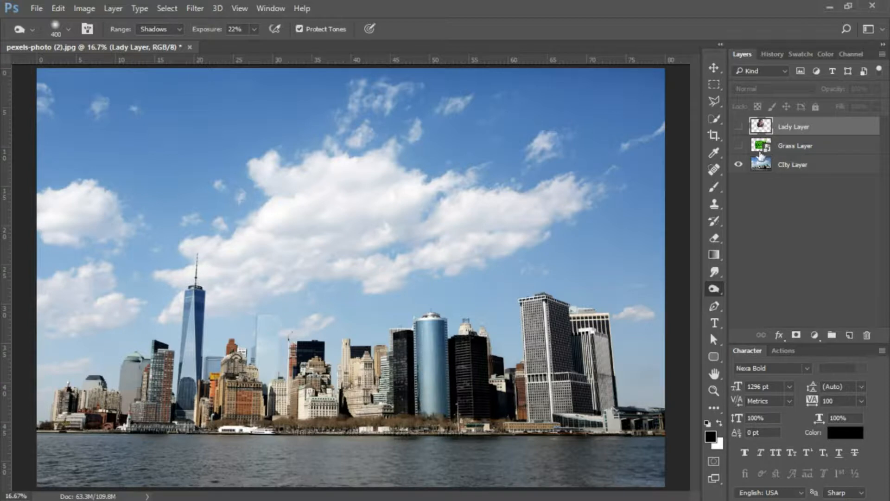
Preview the Grass Layer and Lady Layer over the city photo, then hide both again.
left_click(739, 146)
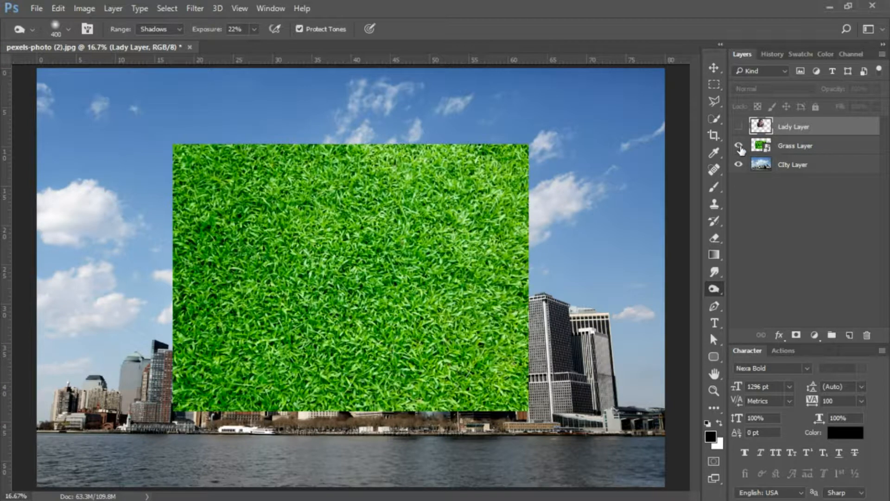
left_click(739, 127)
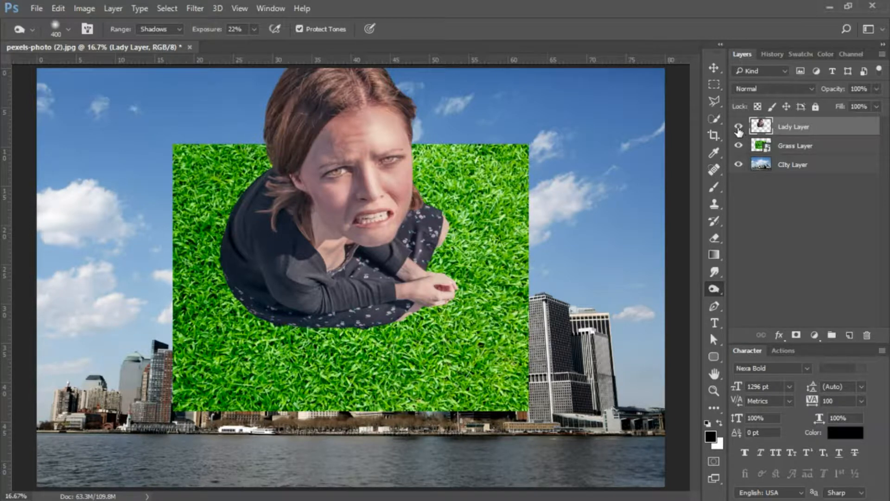
left_click(740, 128)
left_click(740, 146)
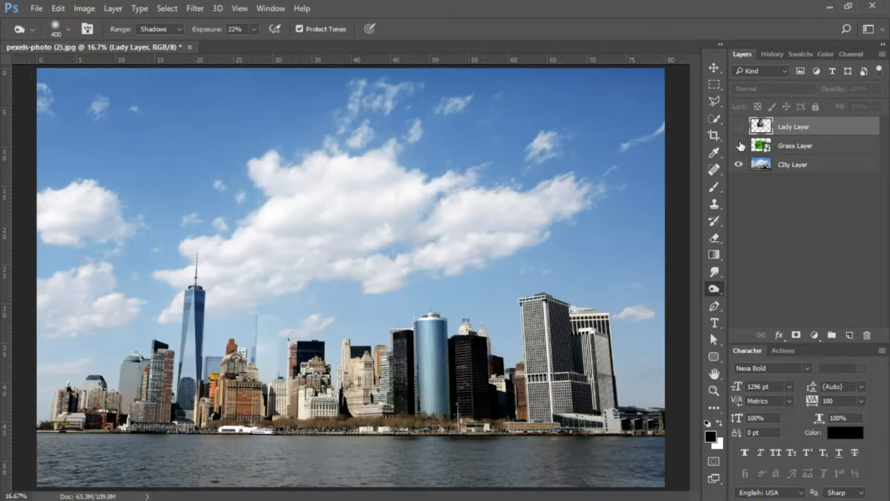
Resize the image to a 3840 × 3840 pixel square with the width and height proportions unlinked.
left_click(800, 165)
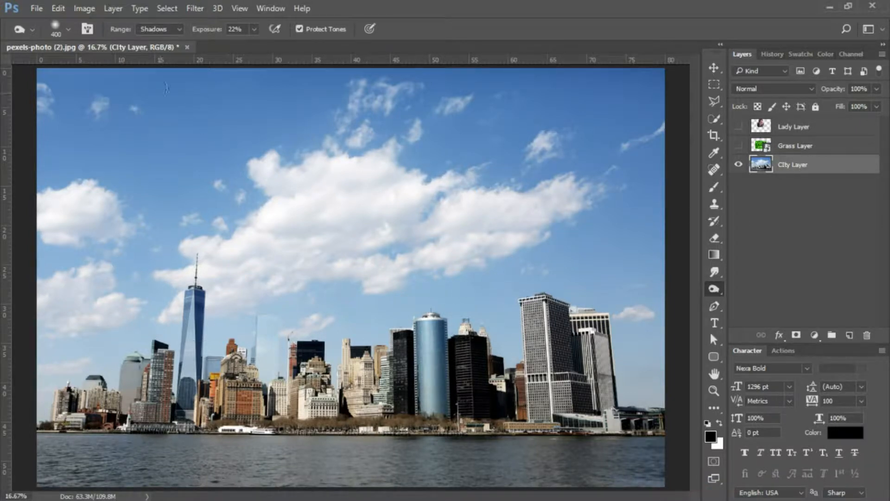
left_click(85, 8)
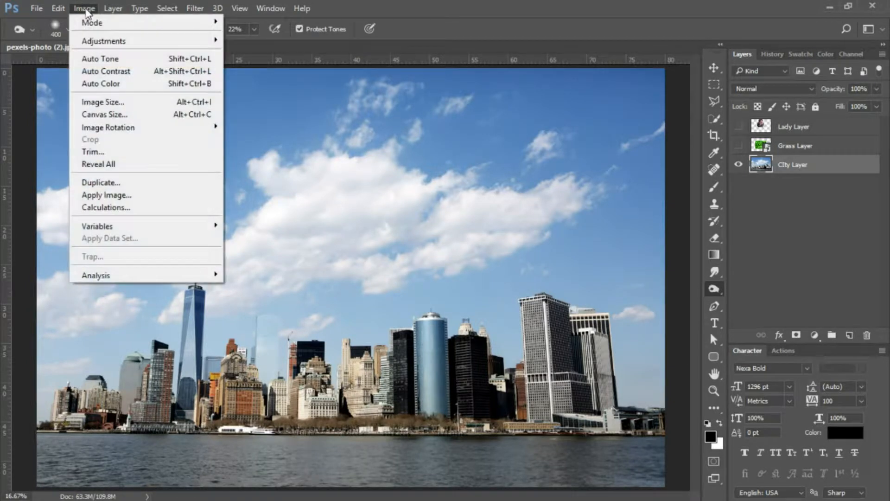
left_click(115, 101)
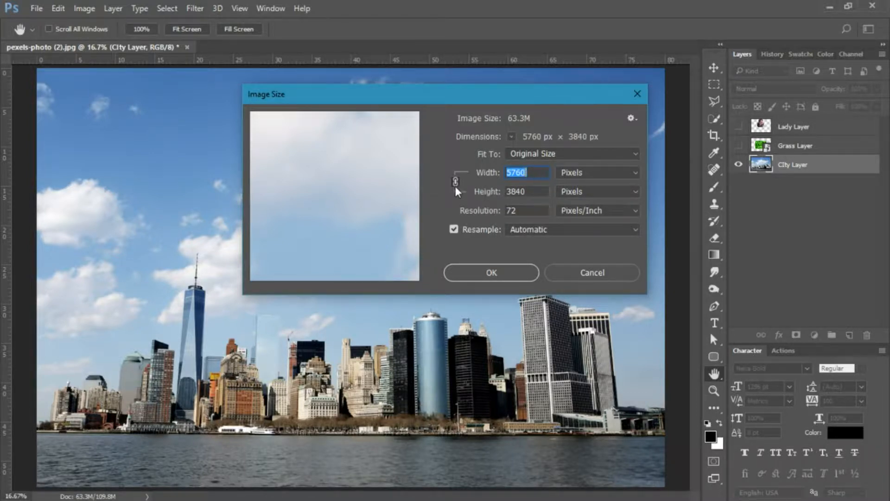
left_click(455, 181)
type("384")
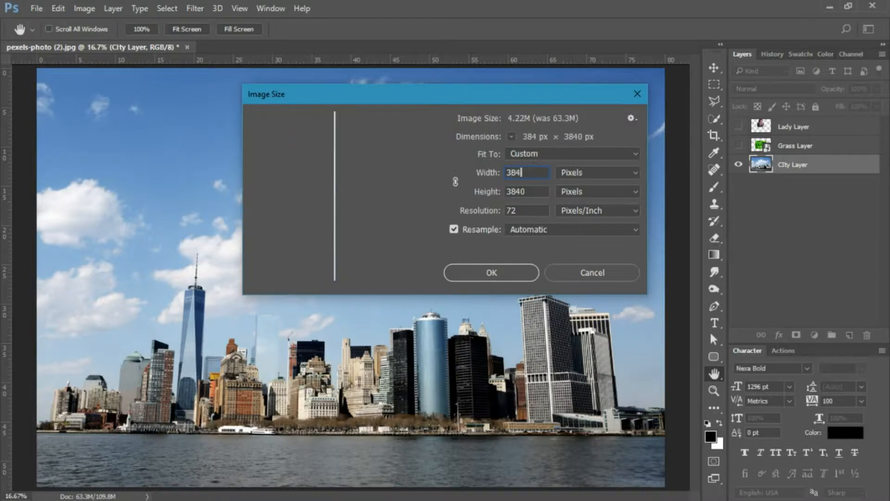
type("0")
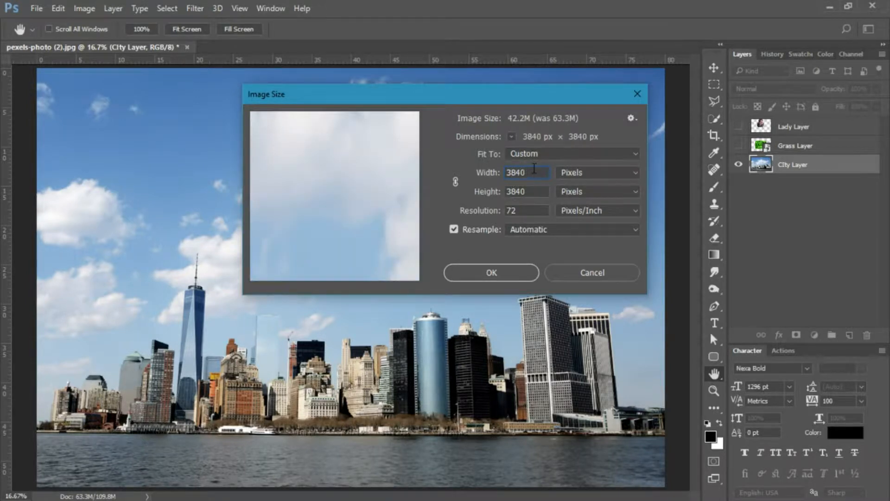
left_click(499, 275)
key("o")
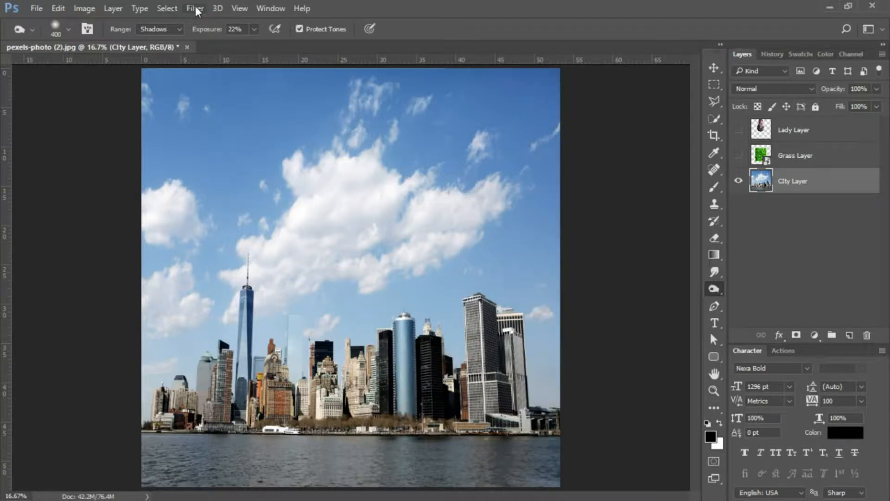
Flip the city skyline layer vertically.
left_click(60, 10)
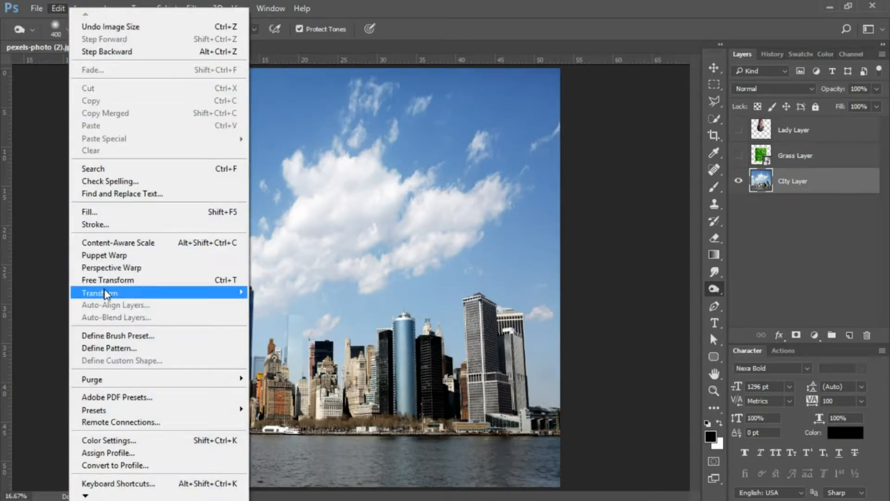
mouse_move(106, 294)
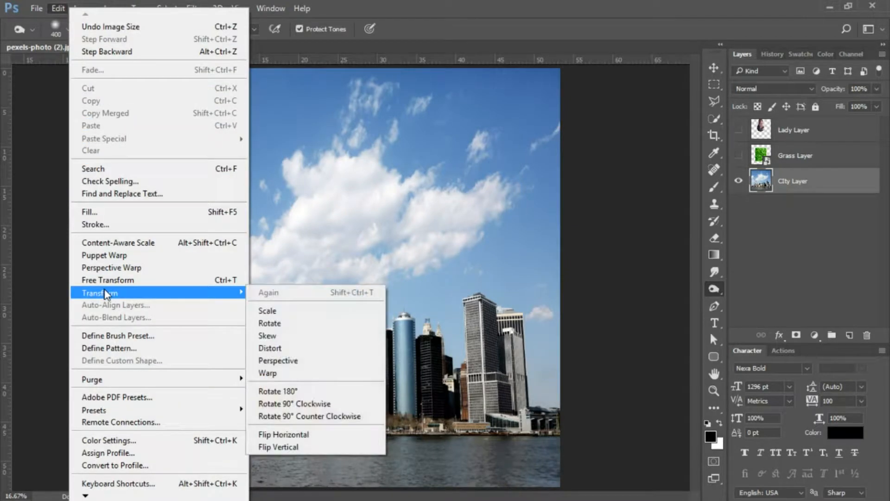
left_click(289, 445)
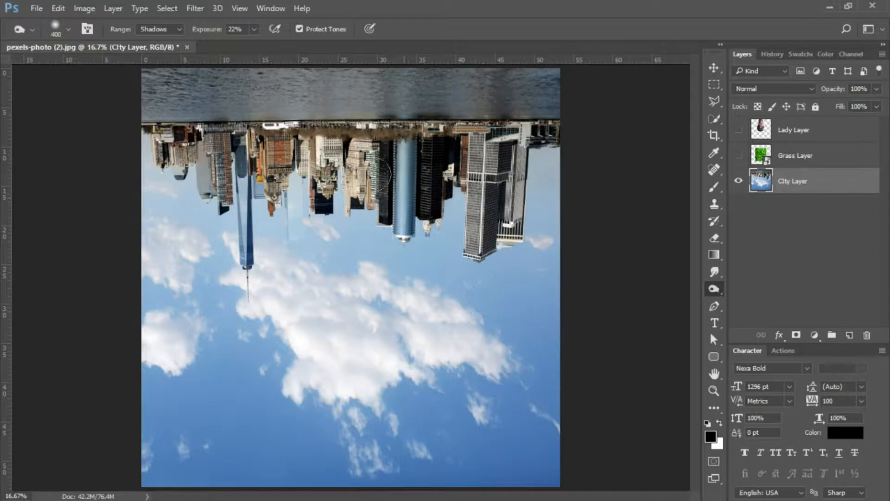
Apply the Polar Coordinates distortion to the flipped city layer using Rectangular to Polar.
left_click(196, 8)
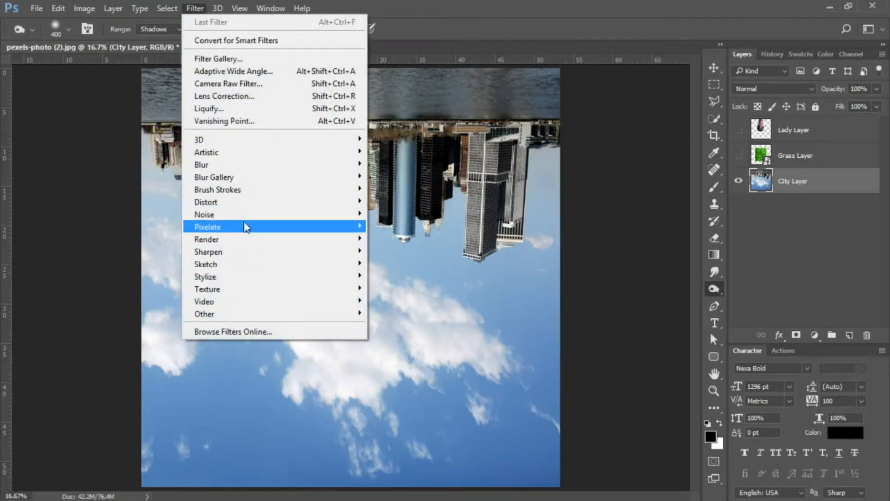
mouse_move(244, 214)
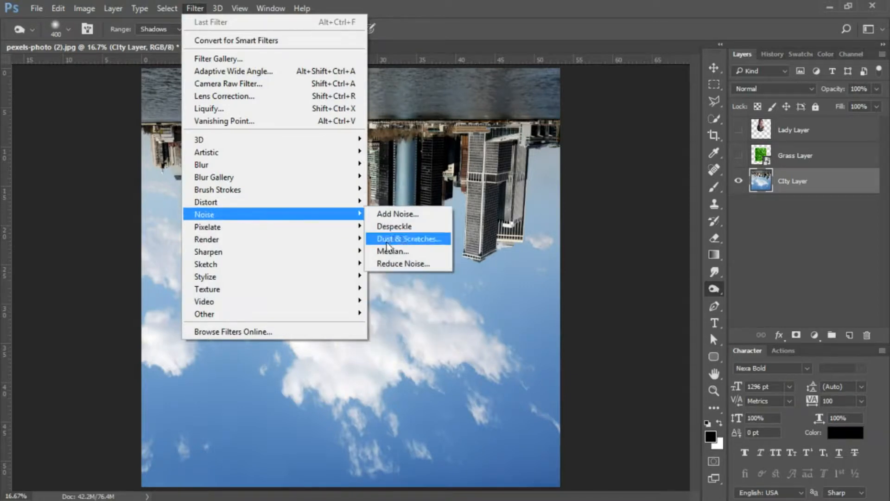
mouse_move(349, 202)
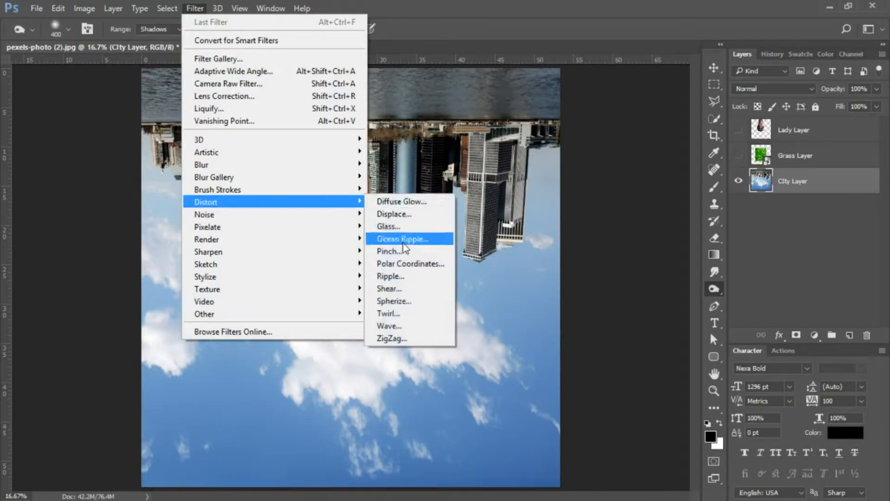
left_click(410, 265)
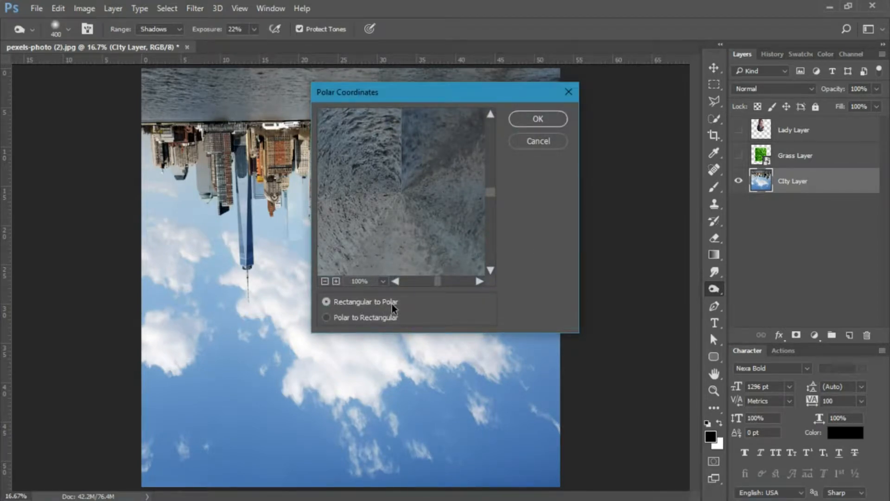
left_click(549, 116)
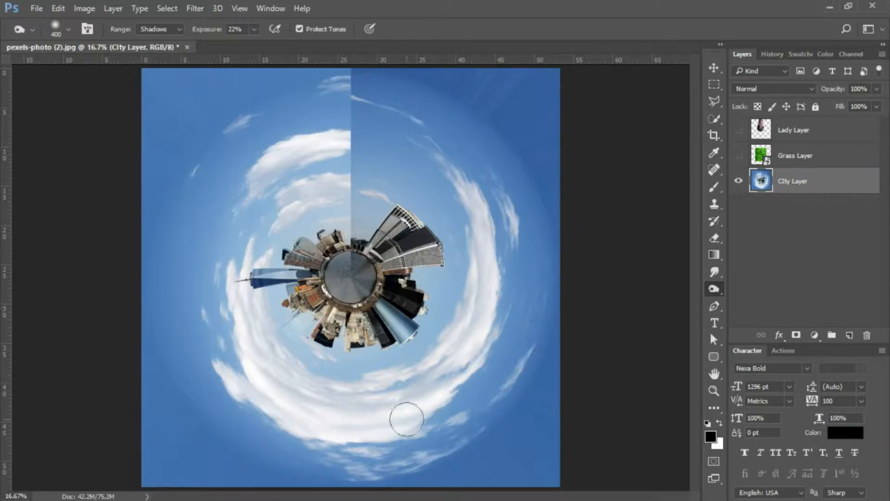
Crop the image evenly around the centre to a square of about 33.3 in, closer to the circular city.
left_click(714, 136)
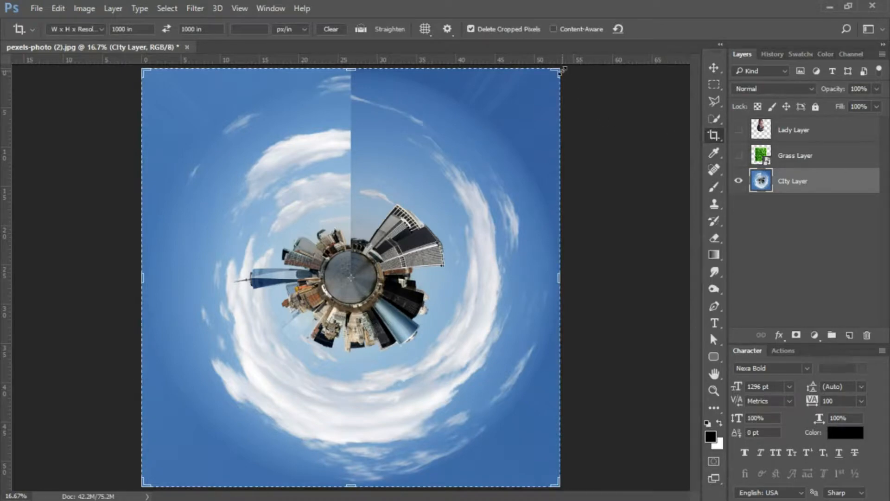
left_click_drag(563, 69, 475, 140)
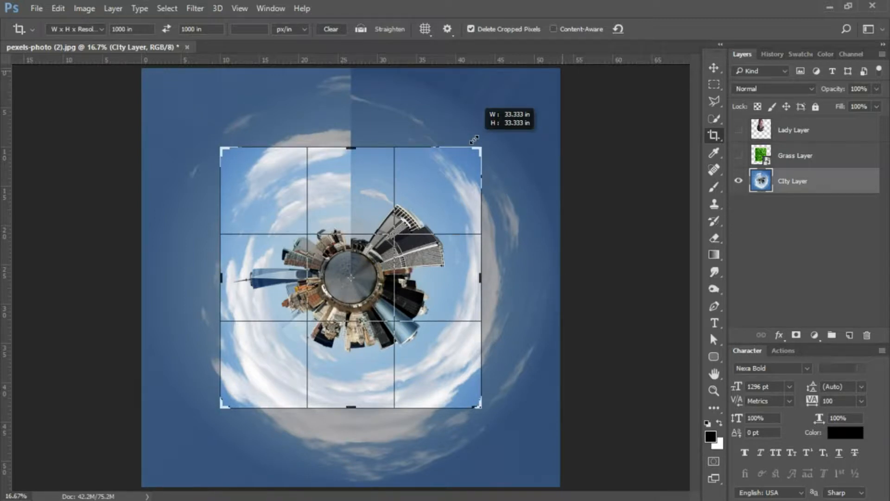
left_click_drag(474, 140, 474, 140)
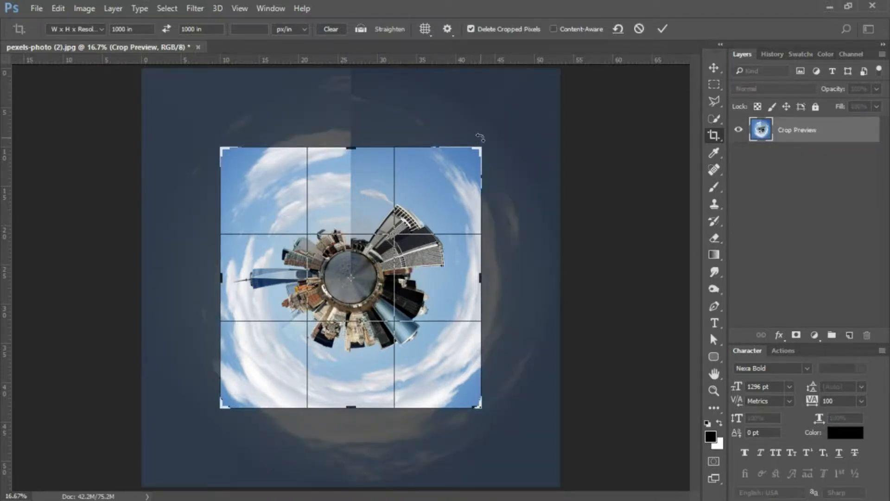
key("Return")
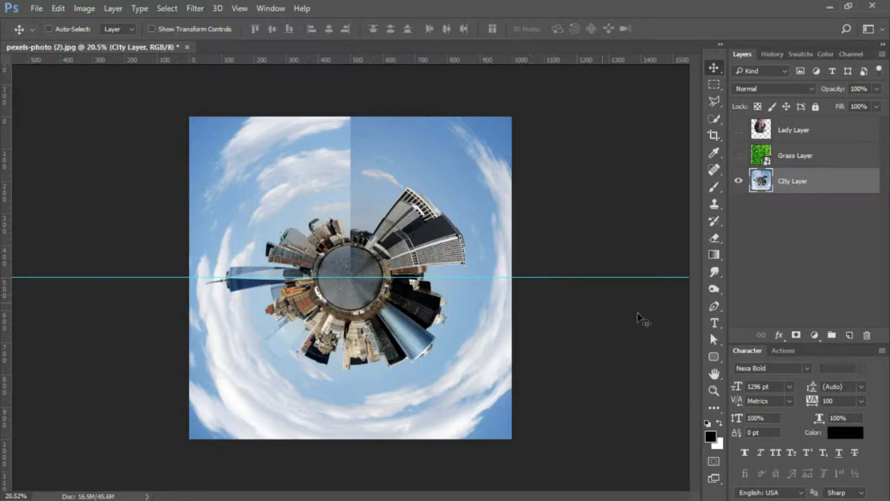
Copy the lower half of the city image, below the horizontal guide, onto its own layer and hide the guide.
left_click(713, 83)
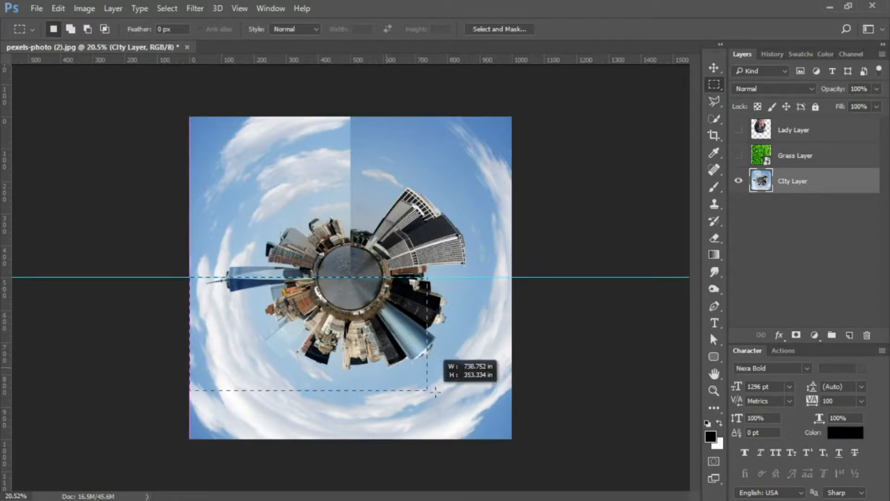
left_click_drag(436, 392, 528, 444)
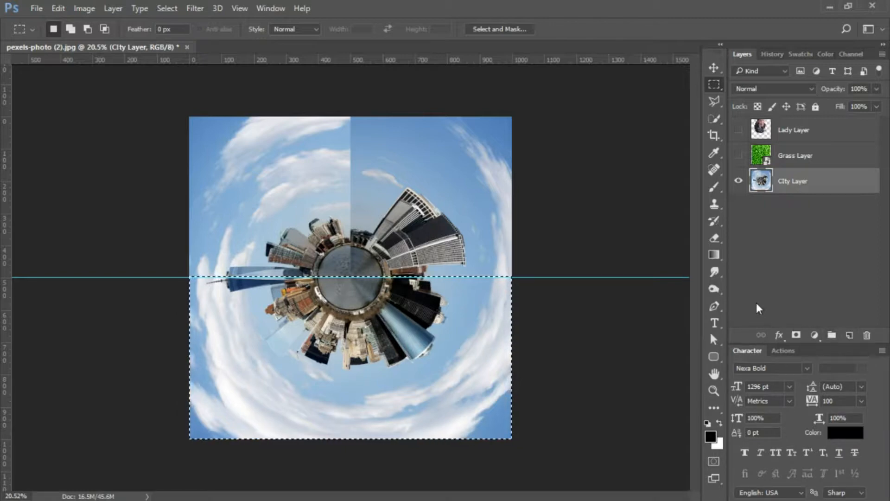
key("ctrl+j")
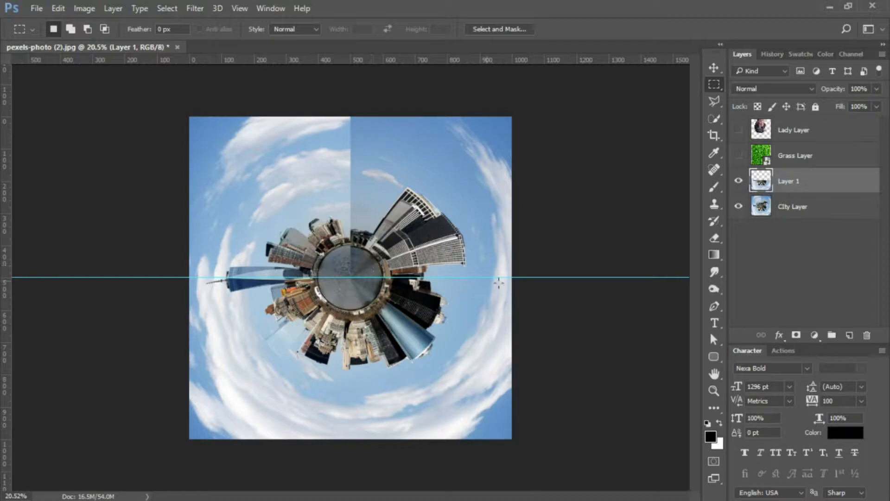
key("ctrl+semicolon")
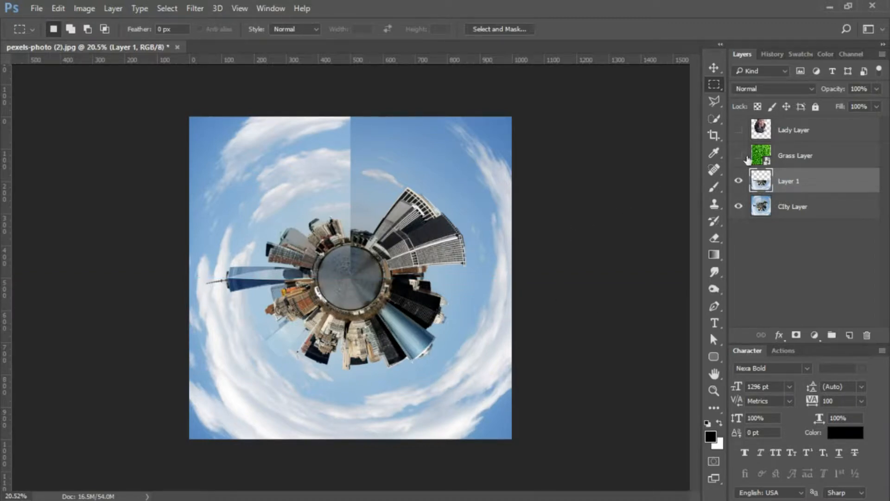
Rename the copied half-image layer as "cityy copy".
double_click(789, 184)
type("cityy copy")
key("Return")
Flip the copied half vertically and move it straight up to cover the upper half, mirroring the city circle.
left_click(59, 8)
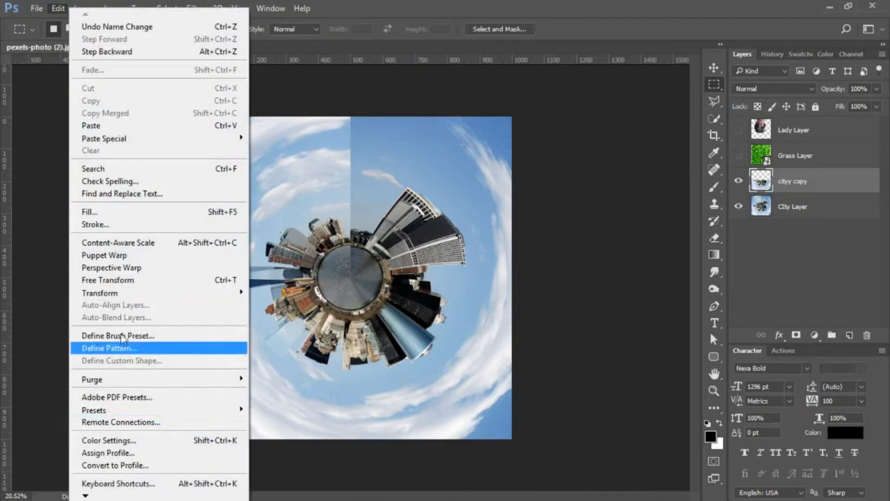
mouse_move(117, 296)
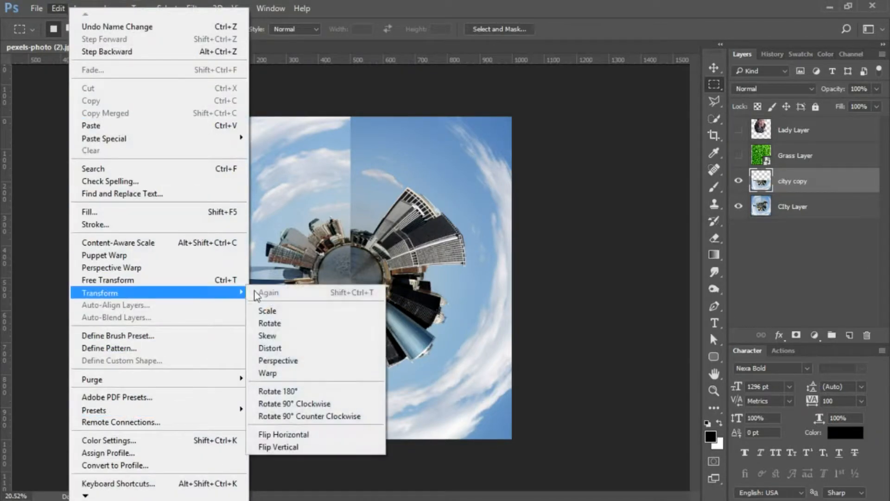
left_click(297, 448)
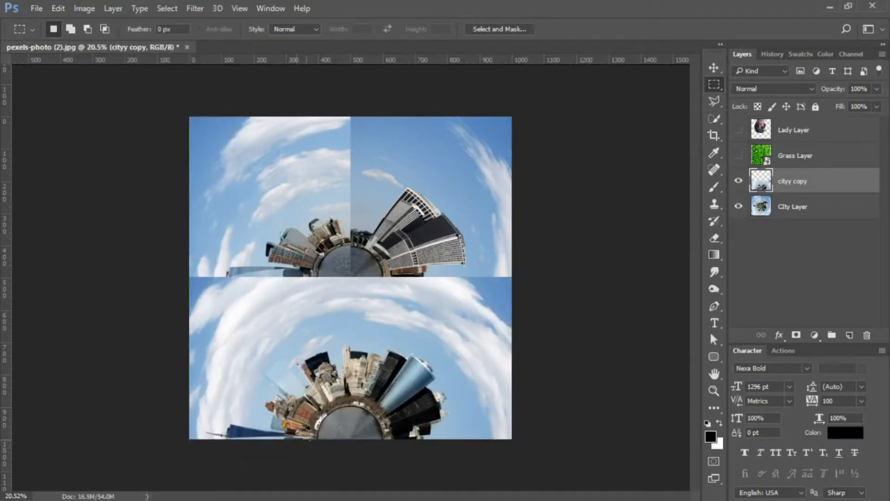
left_click(714, 68)
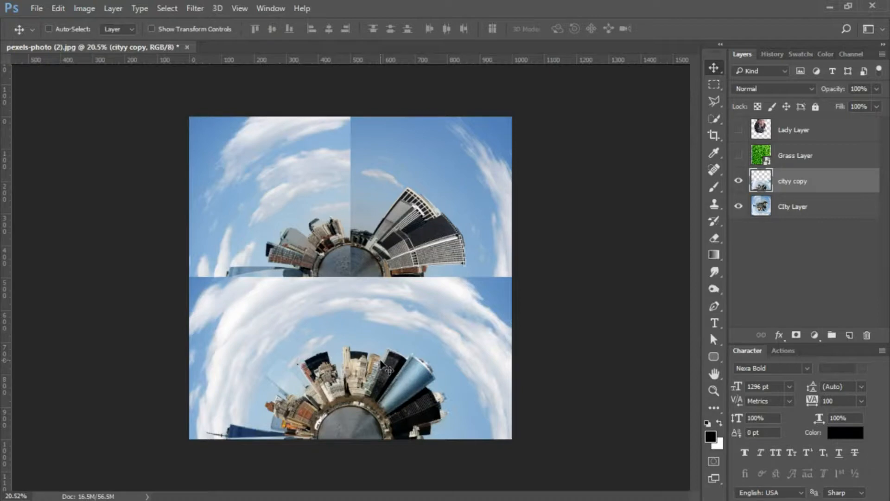
left_click_drag(381, 363, 381, 201)
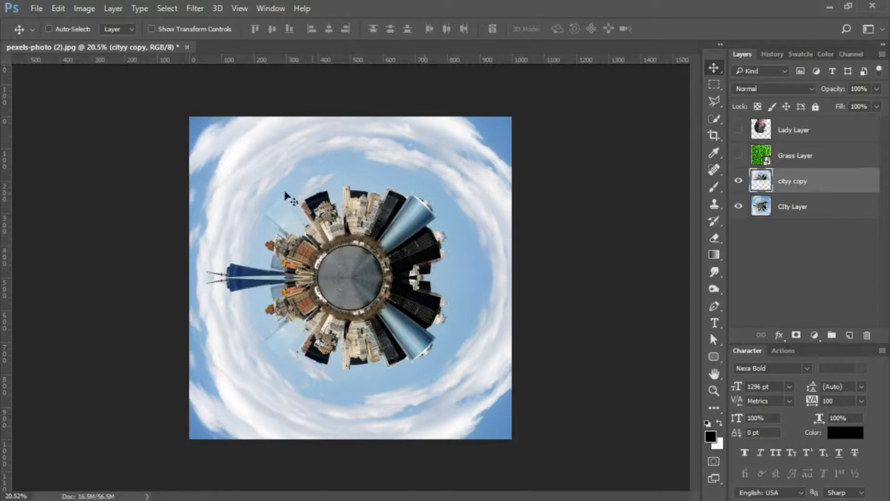
Merge the mirrored copy with the original city layer and rename the result "City Layer".
left_click(799, 208, "ctrl")
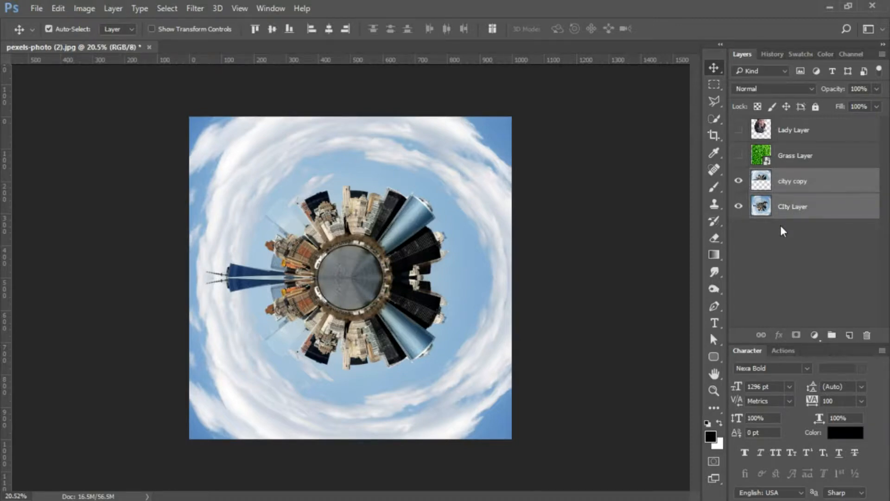
key("ctrl+e")
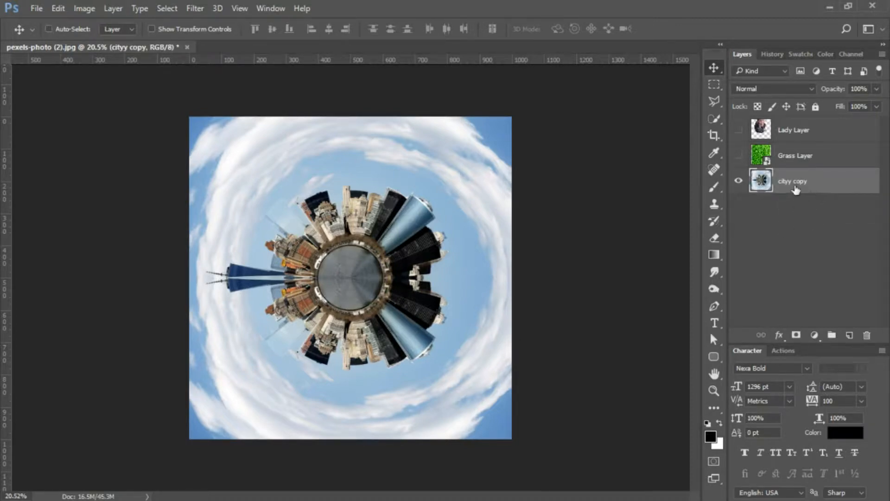
double_click(790, 183)
type("City")
left_click(815, 236)
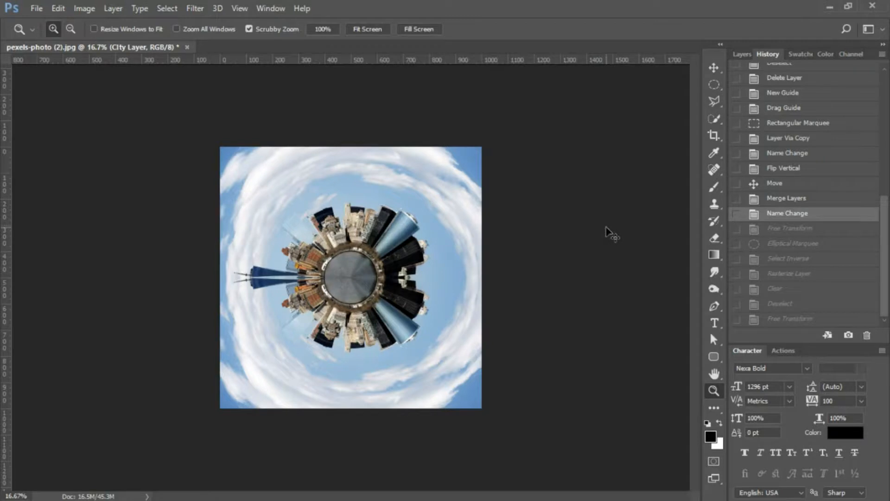
Rotate the City Layer by 90° clockwise so the tall tower points straight up.
key("ctrl+t")
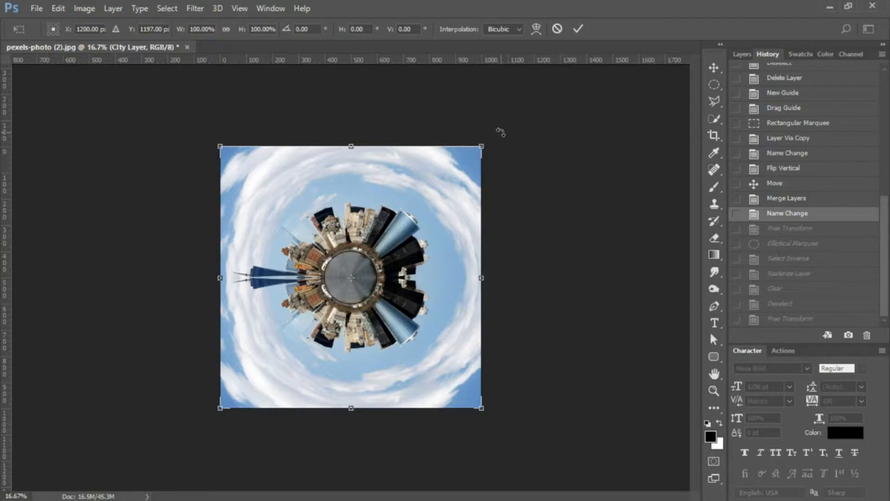
left_click_drag(501, 132, 492, 402)
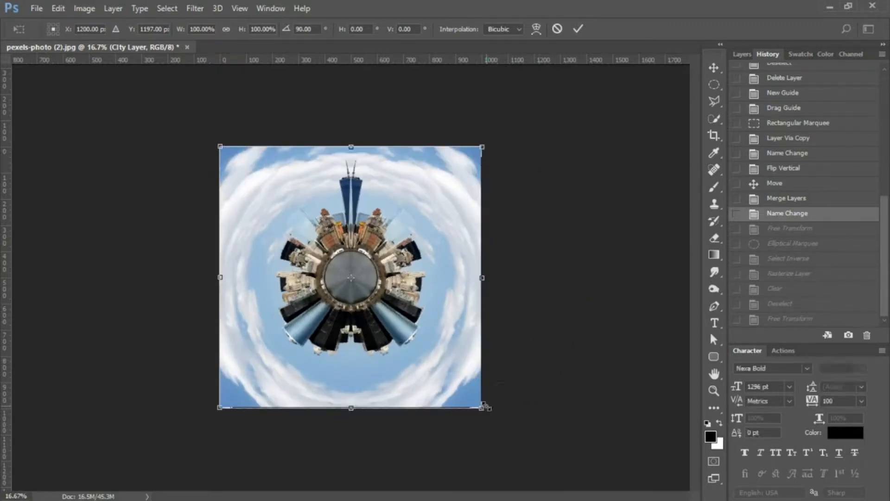
key("Return")
key("z")
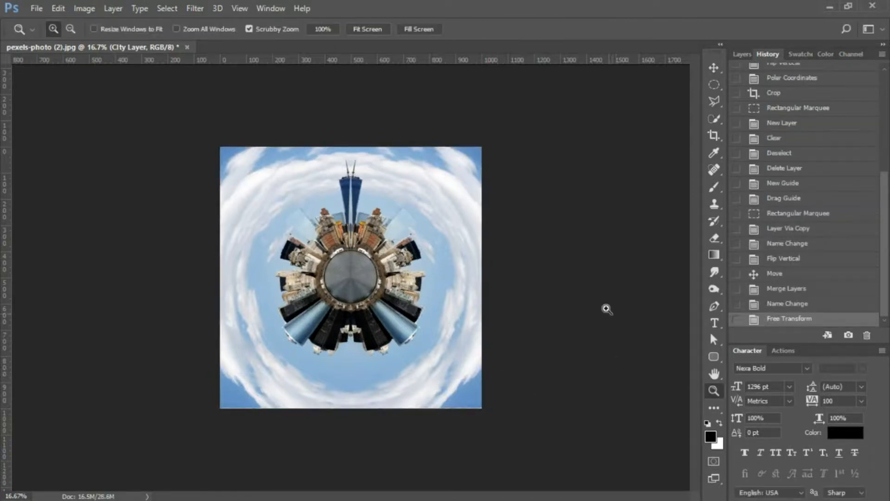
Make the Grass Layer visible and set it as the active layer.
left_click(743, 55)
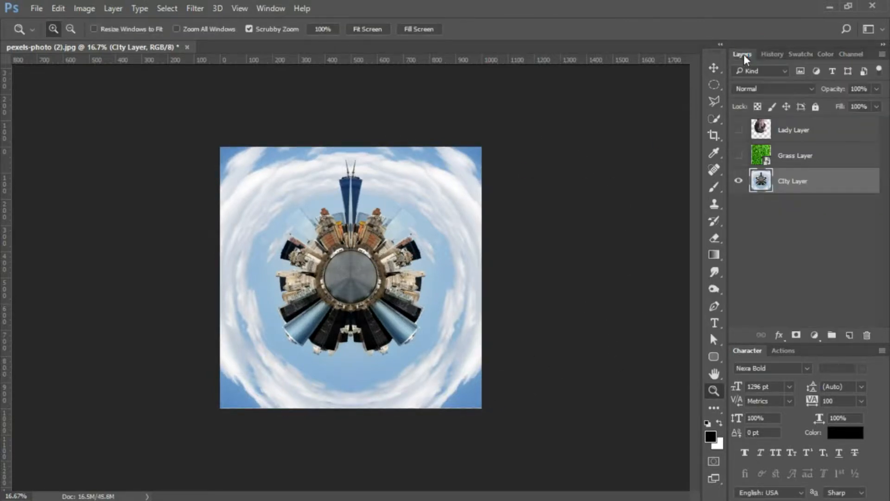
left_click(738, 156)
left_click(812, 161)
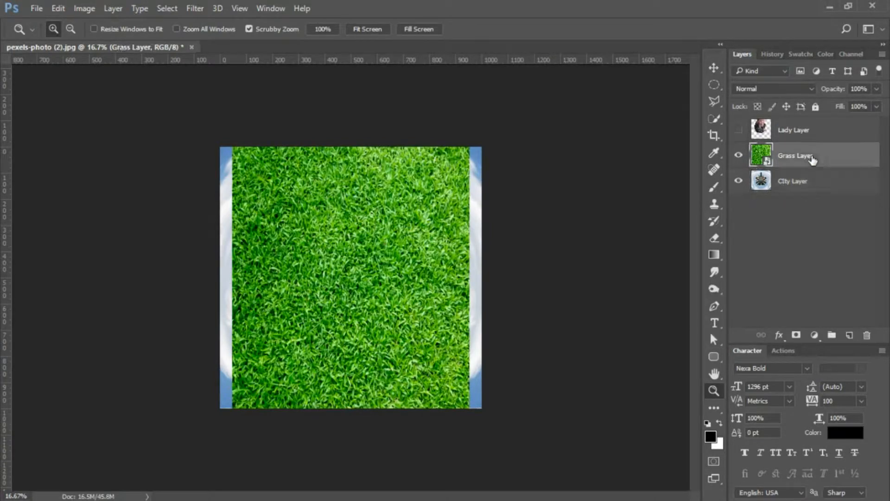
Rasterize the Grass Layer and trim it to a circle over the middle of the city, deleting everything outside an elliptical selection.
left_click(711, 87)
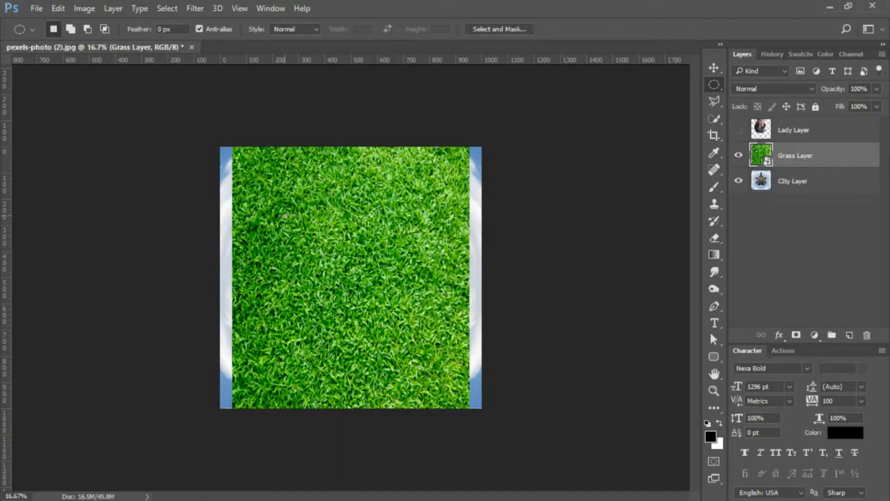
left_click_drag(284, 216, 440, 348)
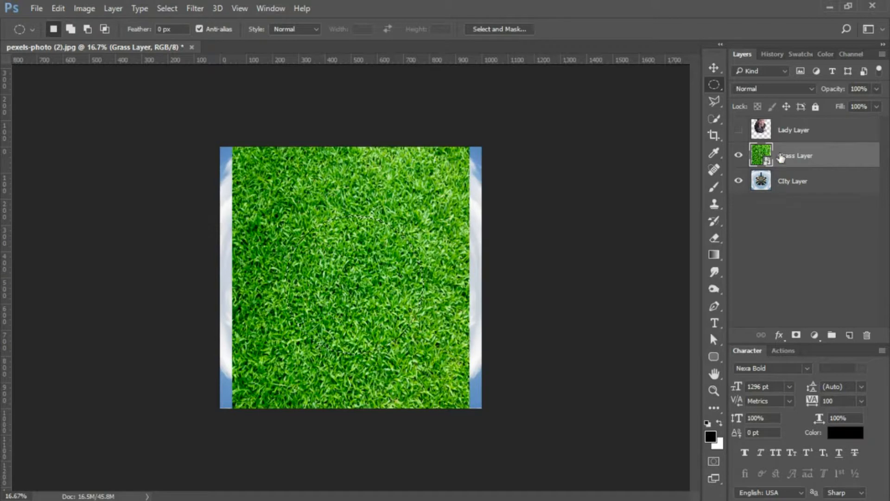
right_click(827, 153)
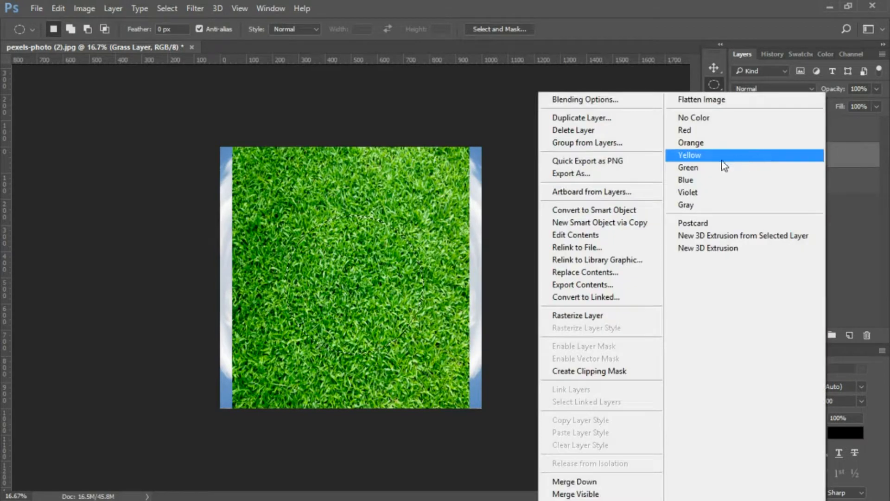
left_click(602, 314)
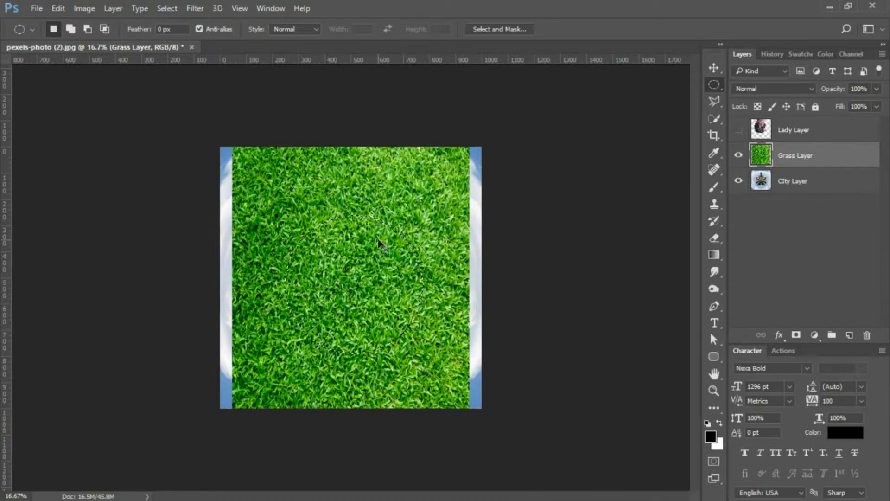
key("ctrl+shift+i")
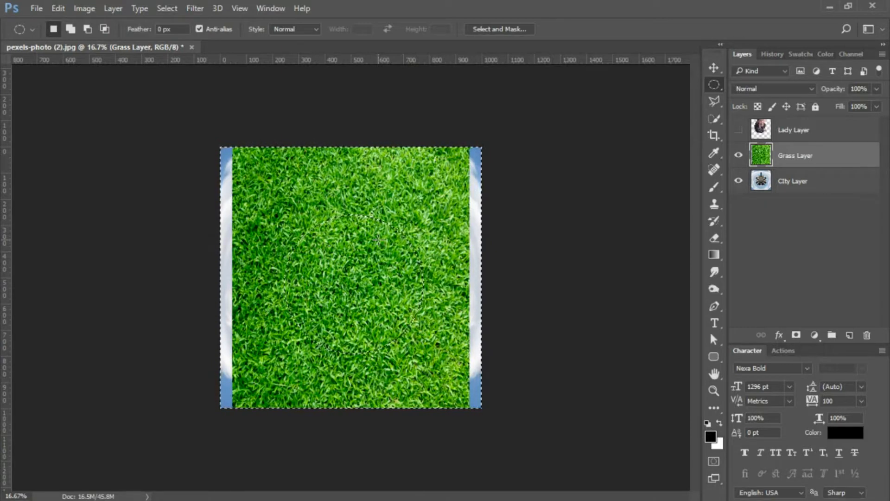
key("Delete")
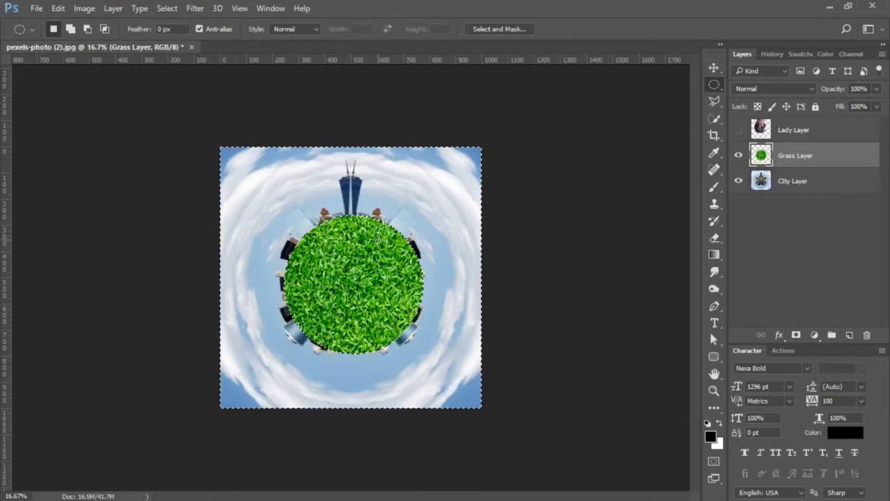
key("ctrl+d")
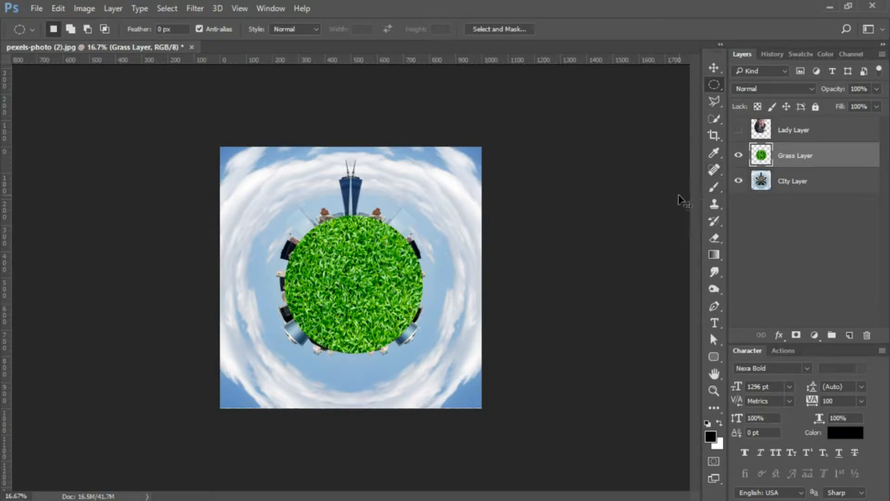
Scale the grass circle about its centre to about 40.6% so it fits the grey disc inside the city ring.
key("ctrl+t")
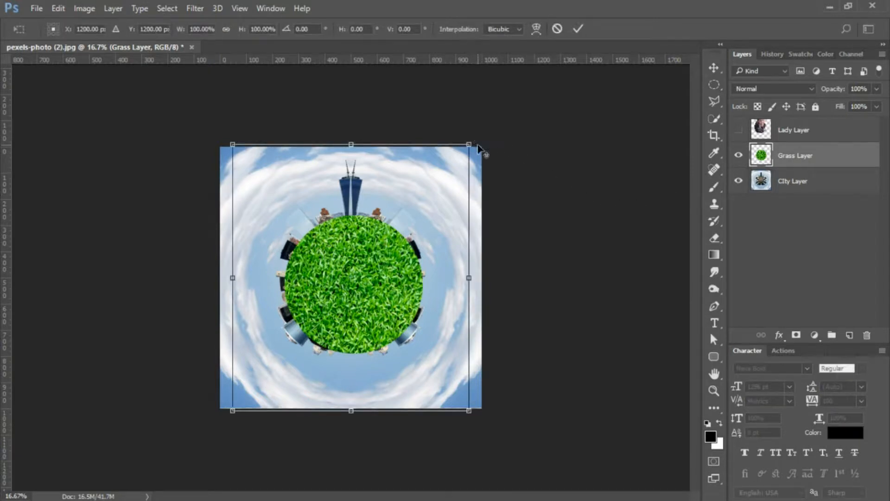
left_click_drag(459, 152, 388, 193)
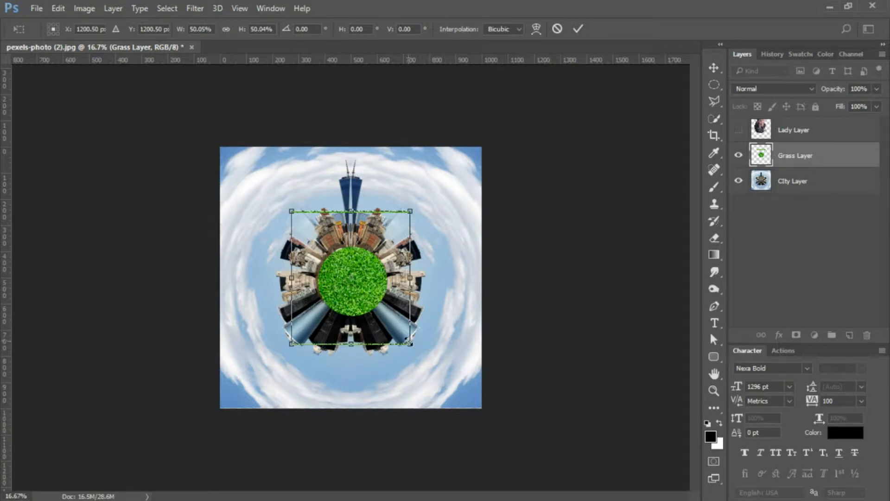
left_click_drag(410, 343, 380, 340)
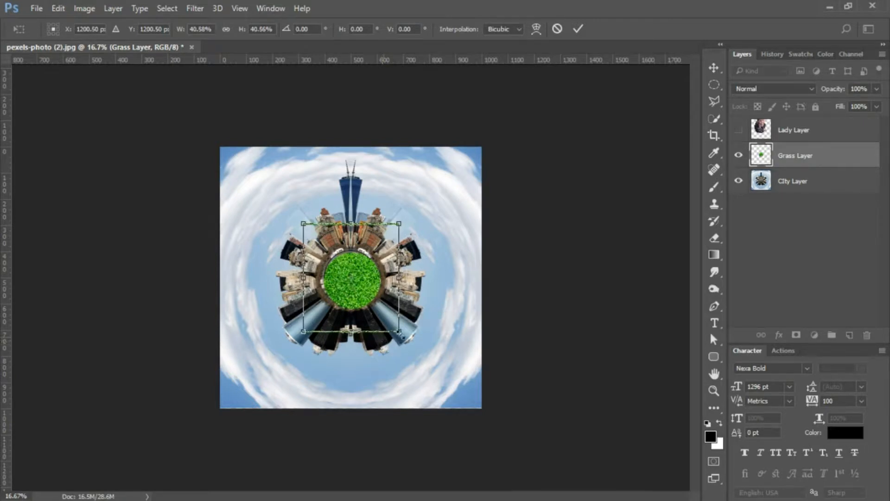
key("Return")
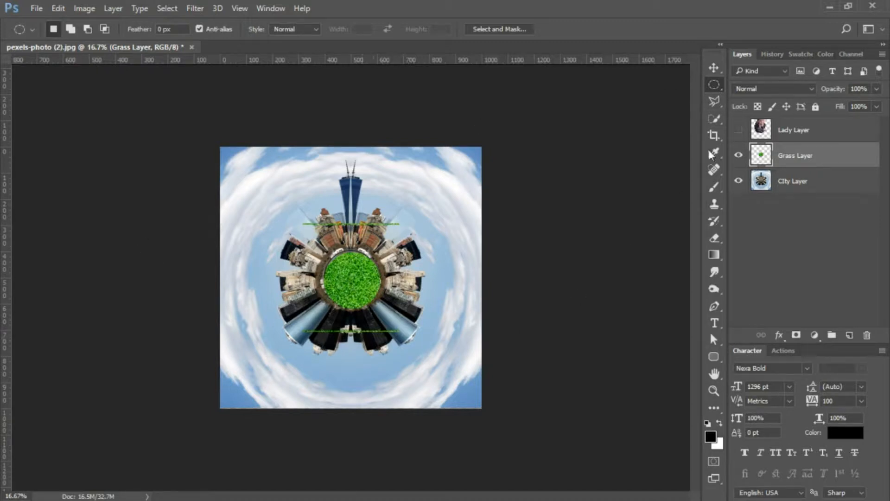
Delete the stray green lines above and below the grass circle using rectangular selections.
right_click(716, 86)
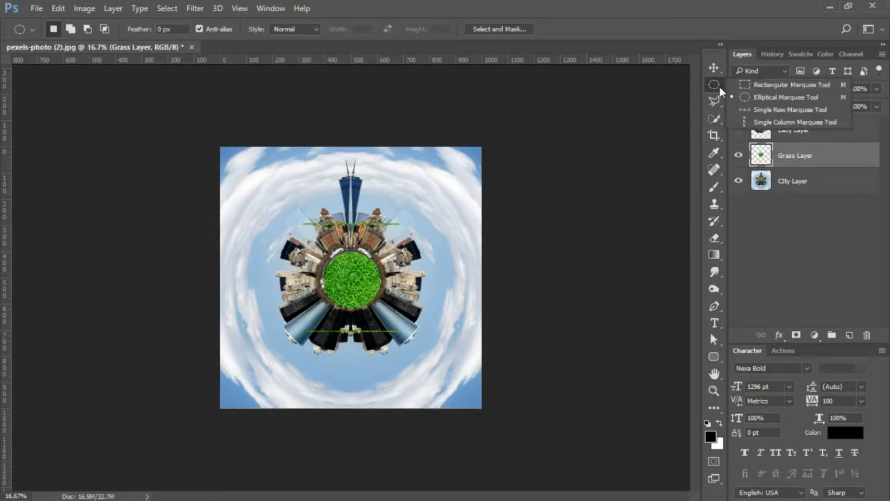
left_click(763, 84)
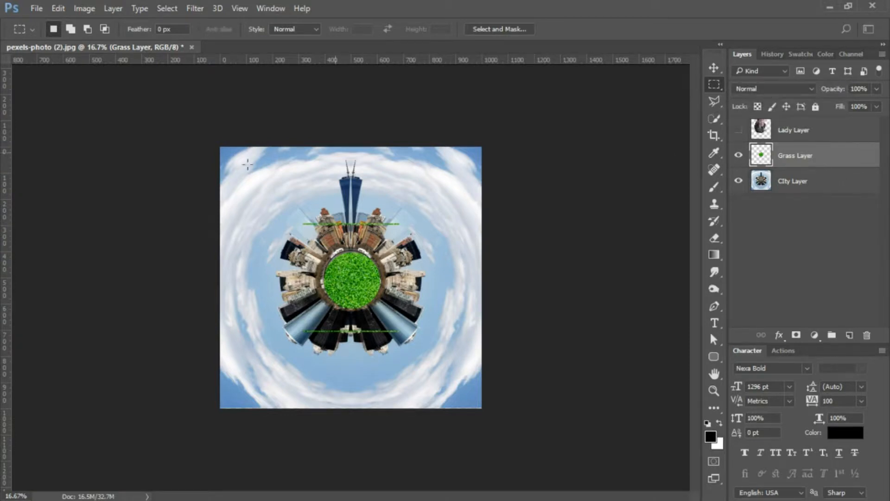
left_click_drag(282, 202, 429, 231)
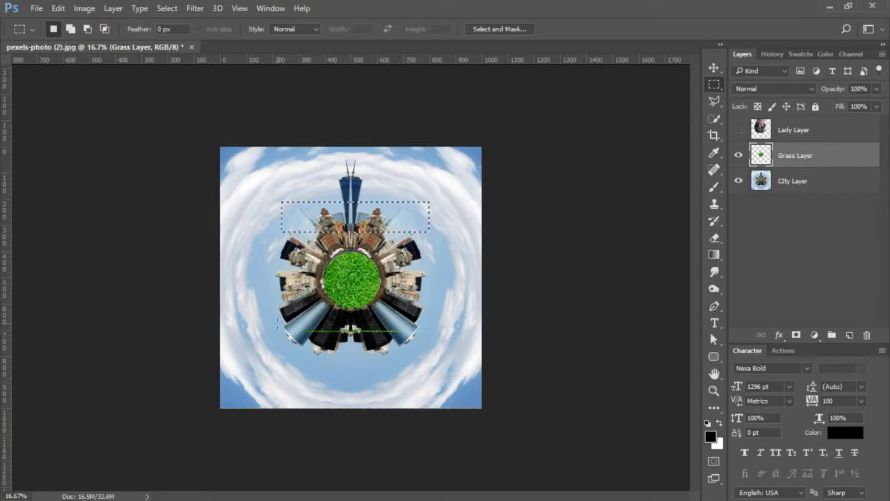
left_click_drag(428, 230, 428, 351)
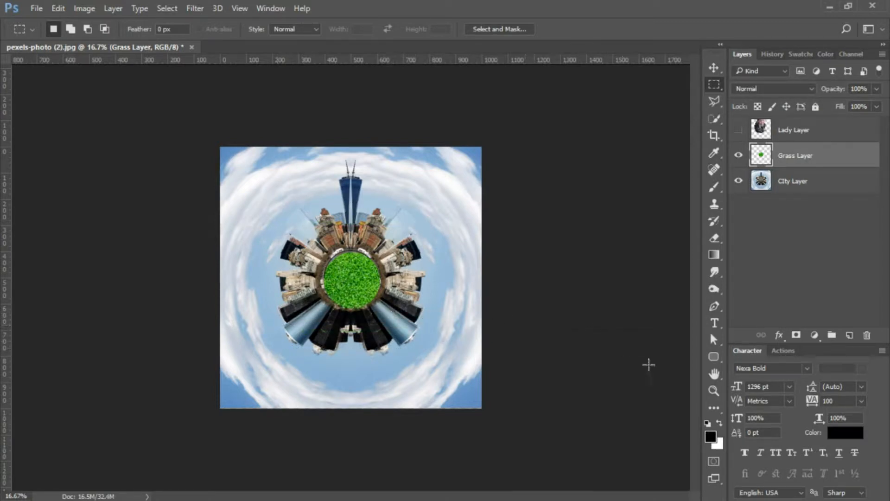
Nudge the grass circle slightly upward to centre it within the ring of buildings.
left_click(714, 390)
left_click_drag(377, 310, 615, 231)
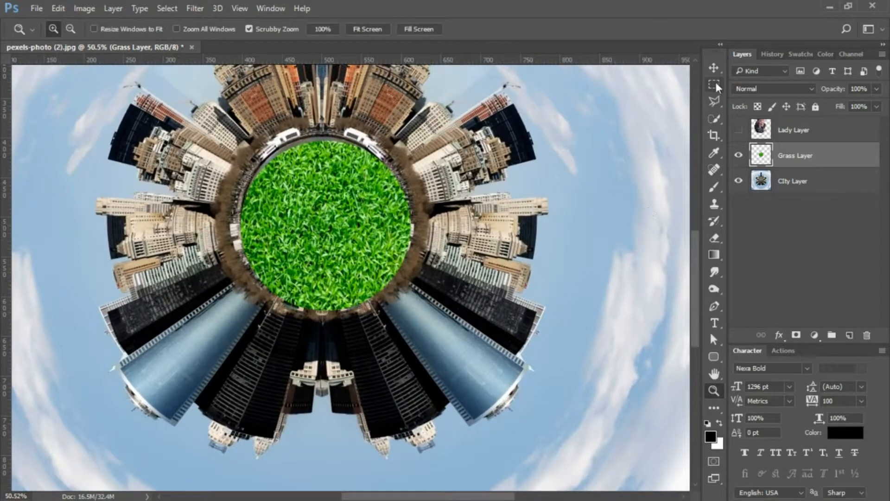
left_click(715, 69)
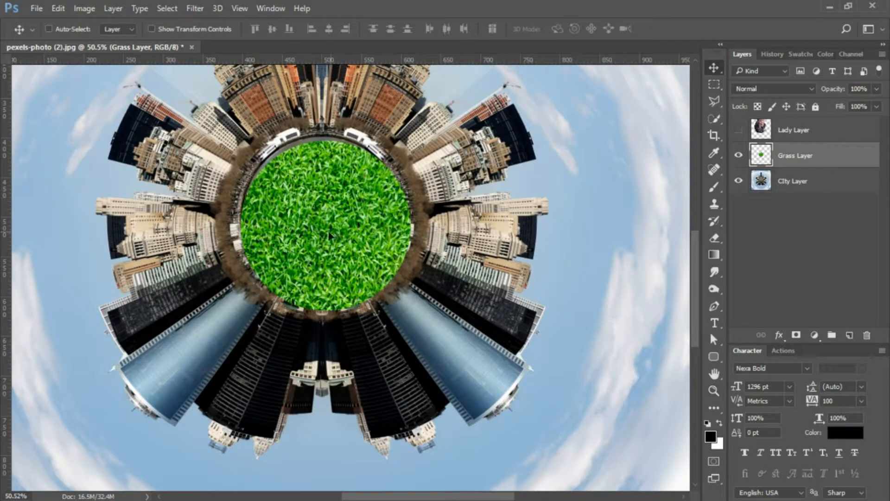
left_click_drag(336, 233, 334, 223)
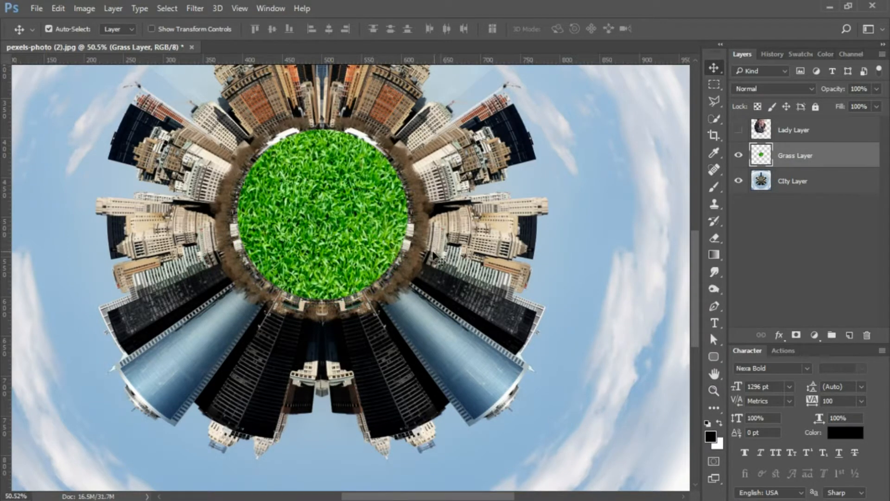
key("ctrl+0")
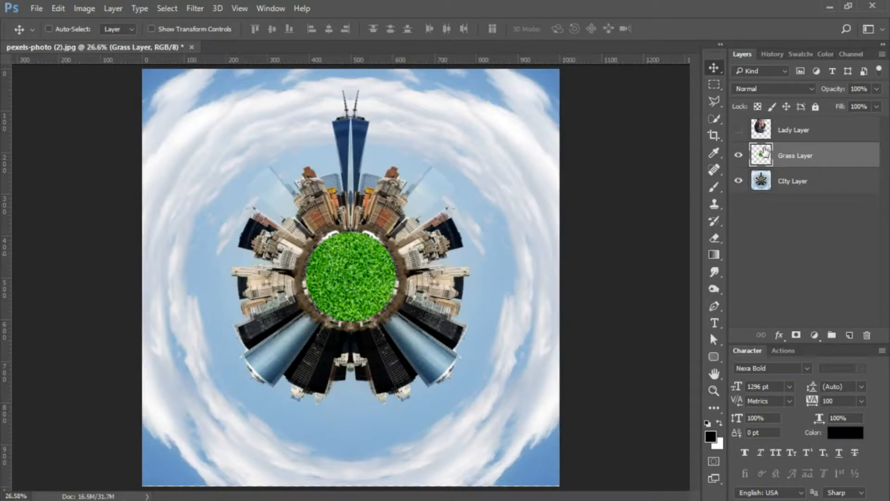
Show the Lady Layer, scale it to about 33% and place it over the grass circle.
left_click(739, 130)
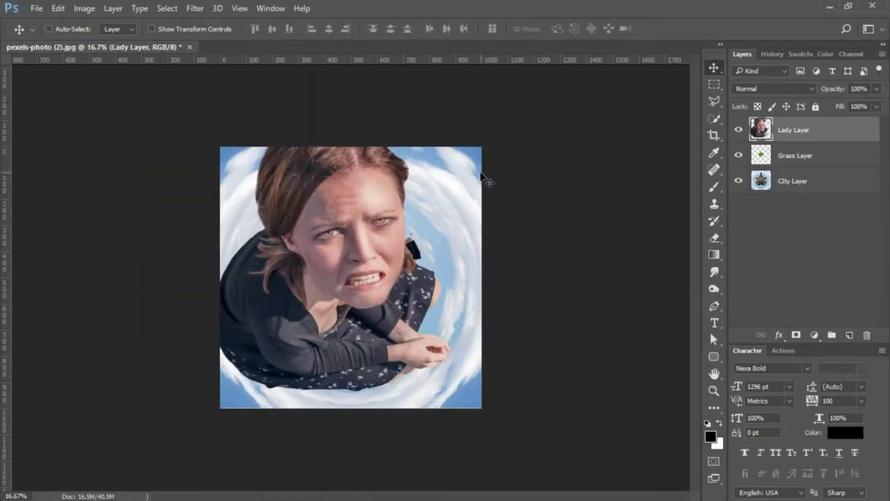
key("ctrl+t")
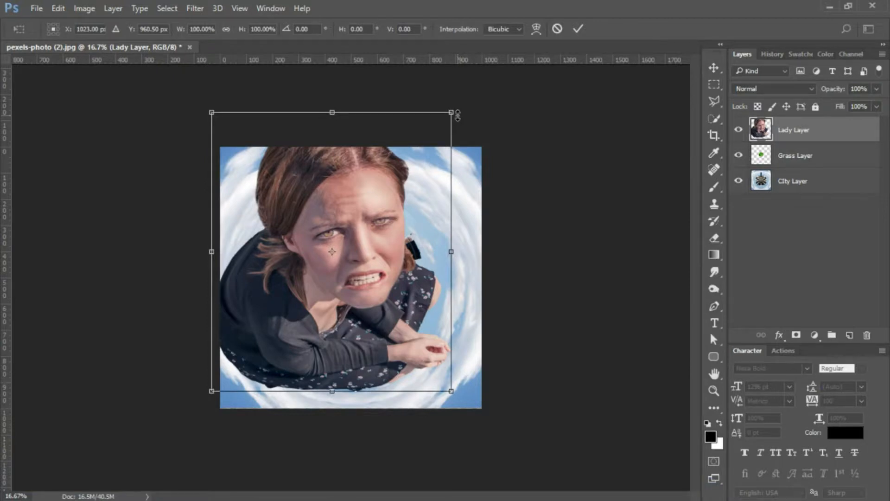
left_click_drag(457, 115, 344, 179)
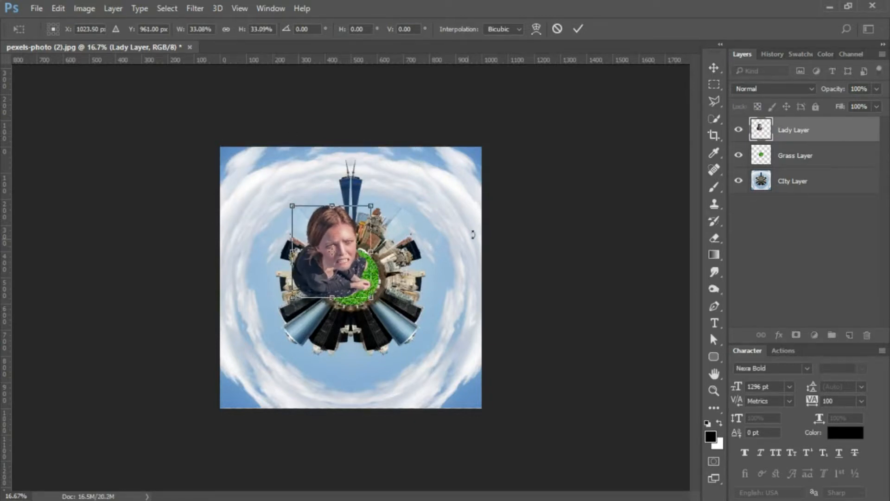
left_click(710, 395)
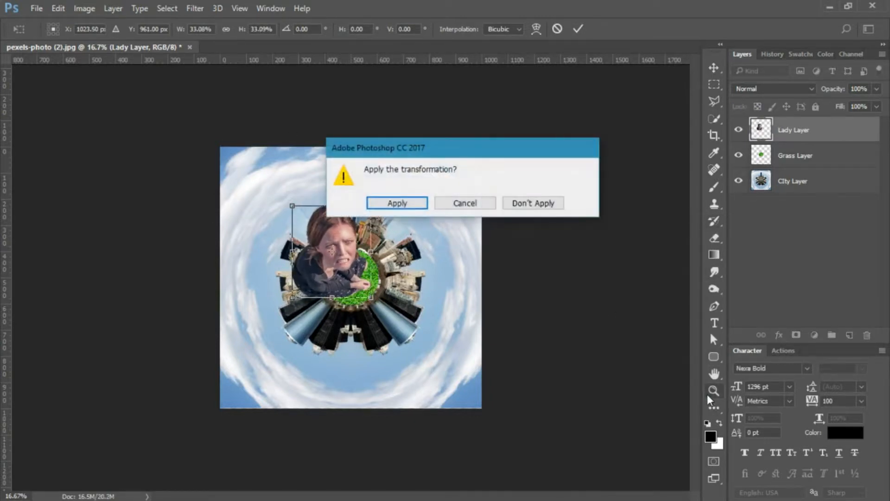
left_click(400, 204)
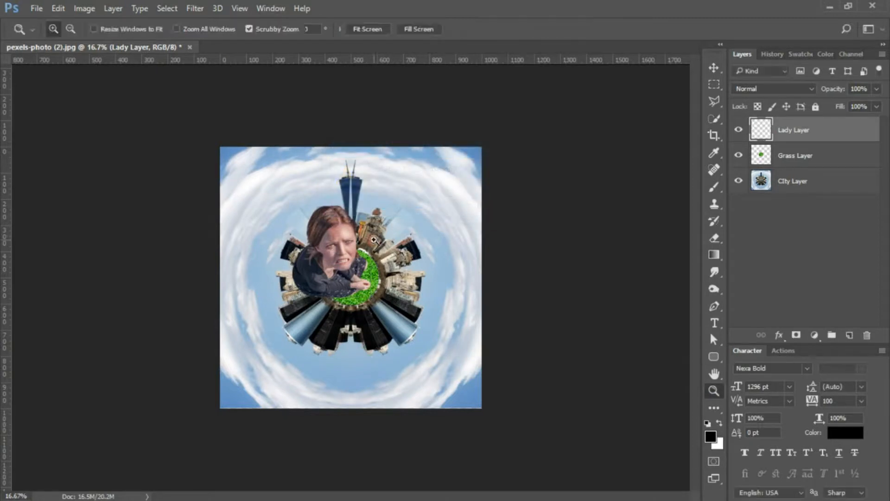
left_click(714, 68)
left_click_drag(337, 253, 349, 249)
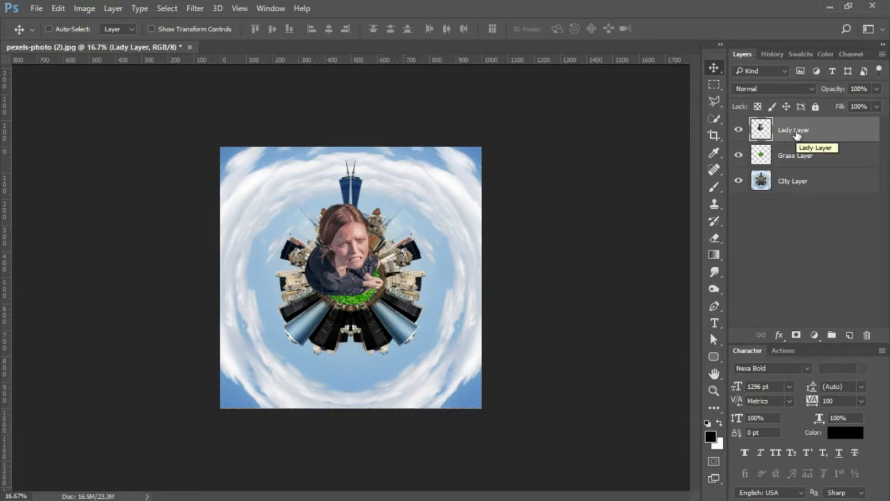
Duplicate the Lady Layer and stack the original above its copy.
key("ctrl+j")
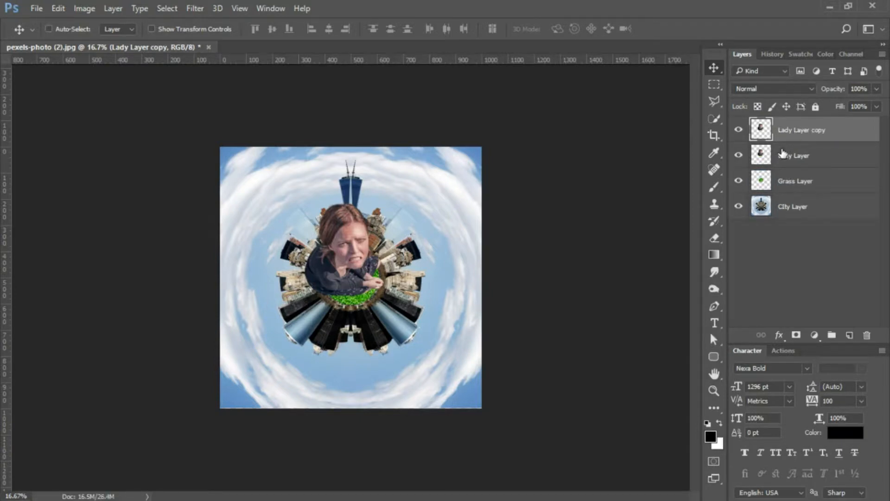
left_click(805, 159)
left_click_drag(819, 162, 830, 132)
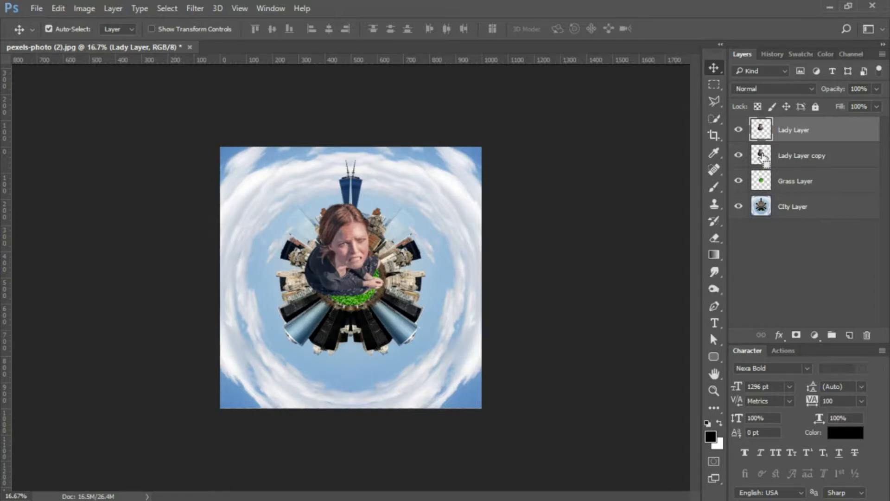
Fill the lady's silhouette on the Lady Layer copy with black and deselect.
left_click(763, 157, "ctrl")
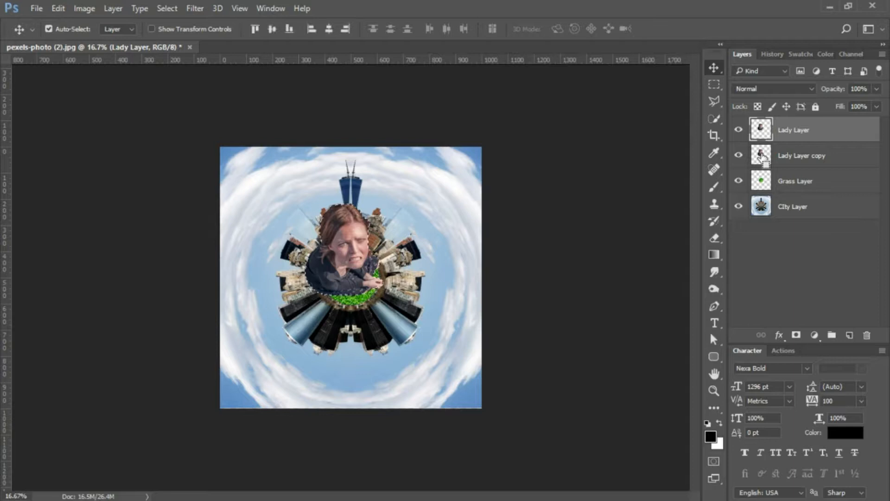
left_click(819, 158)
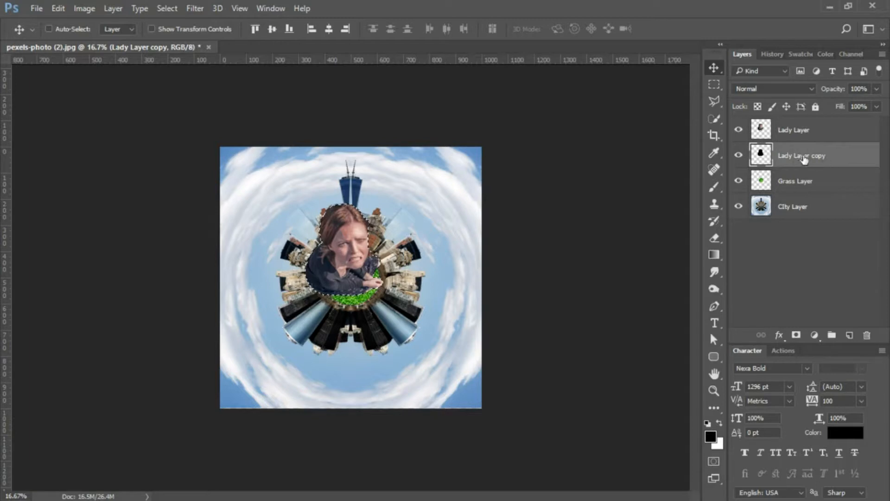
key("ctrl+d")
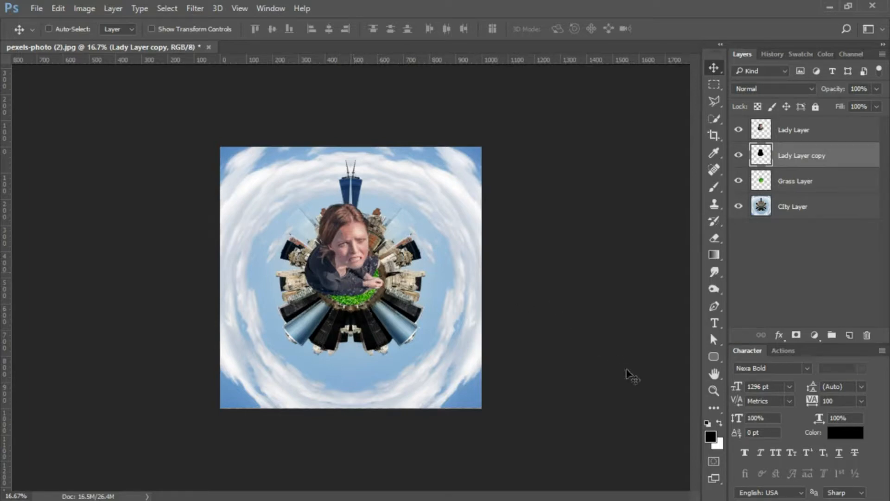
Flip the black silhouette on the Lady Layer copy vertically.
left_click(715, 391)
left_click_drag(384, 295, 450, 294)
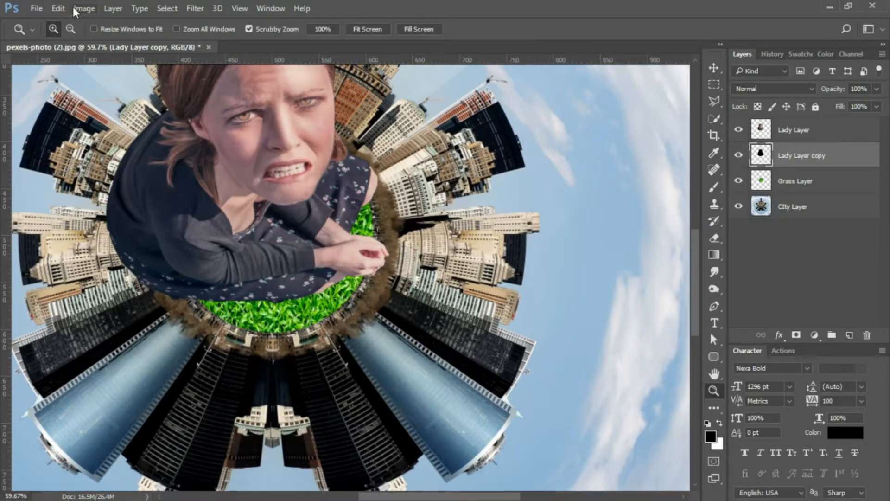
left_click(58, 8)
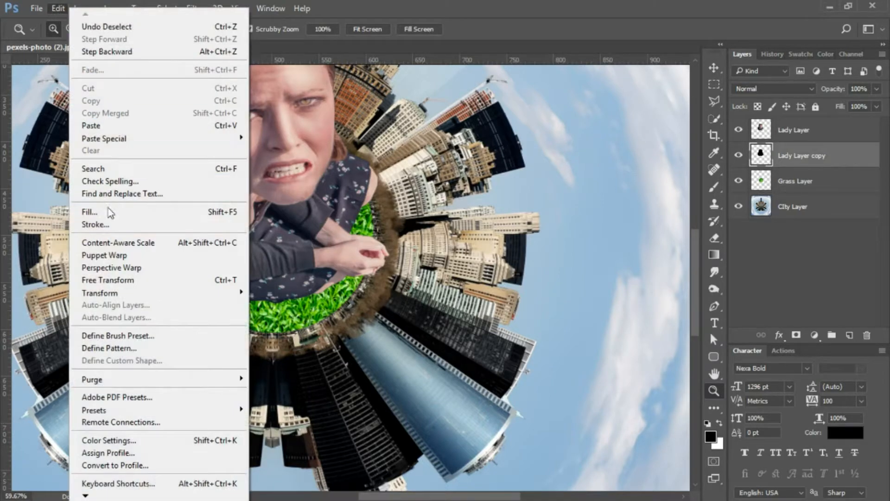
mouse_move(125, 297)
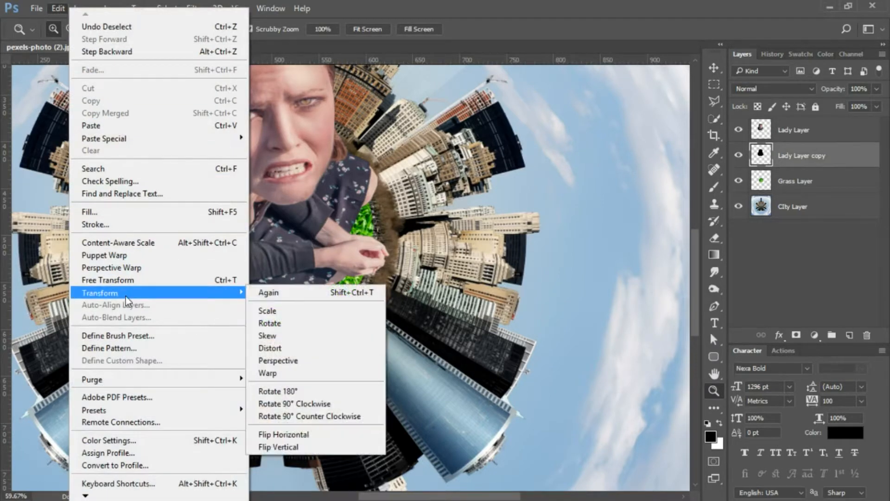
left_click(304, 447)
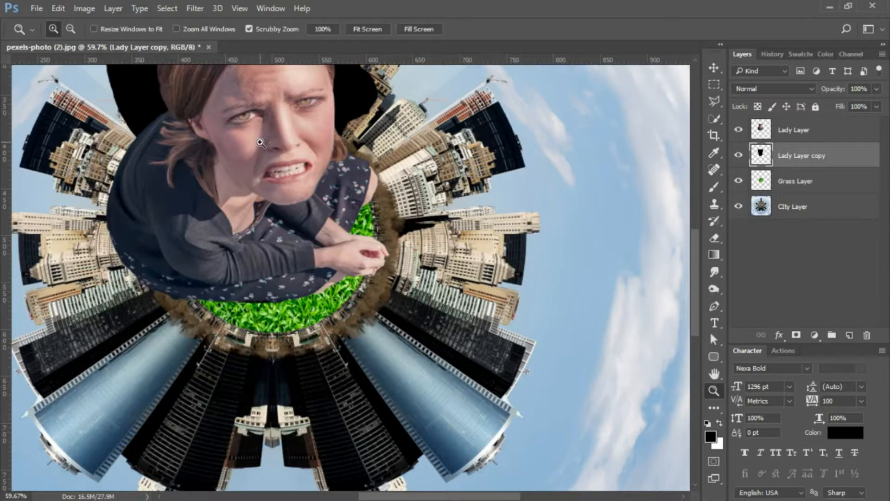
Free-transform the black silhouette, moving it below the lady and rotating it to about -15°.
left_click_drag(362, 146, 398, 254)
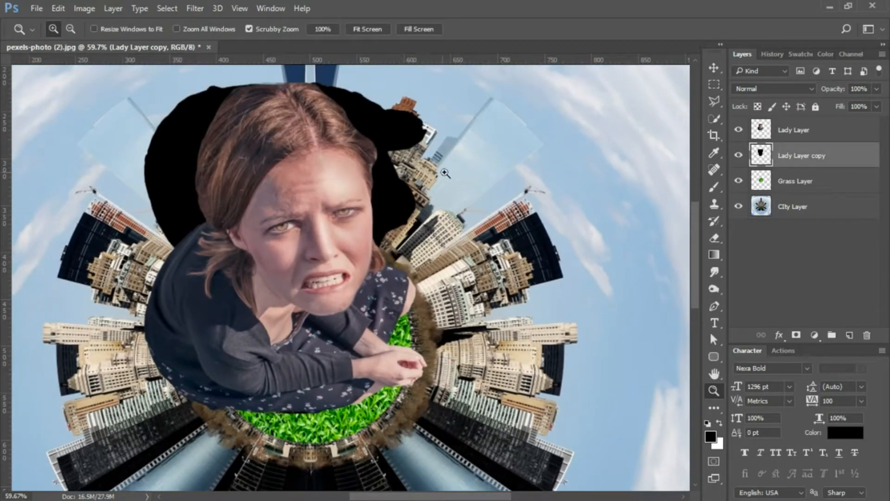
key("v")
key("ctrl+t")
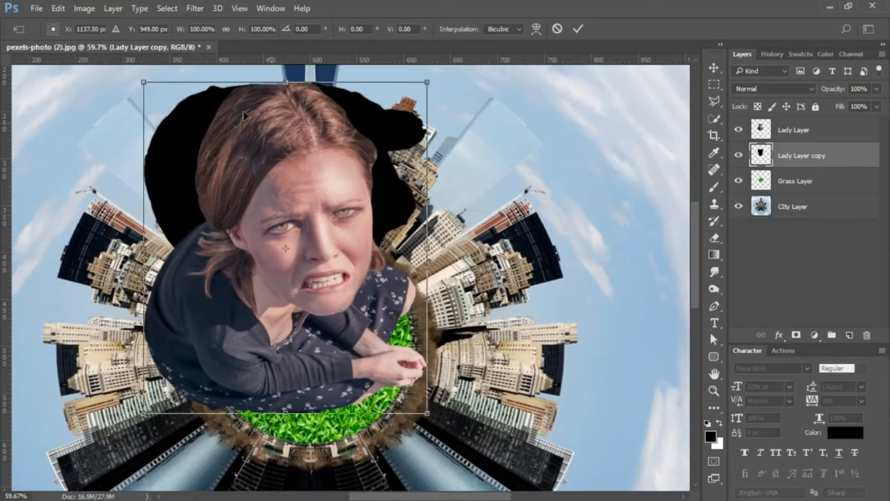
left_click_drag(128, 72, 179, 320)
left_click_drag(424, 258, 461, 465)
scroll(463, 371, "down", 5)
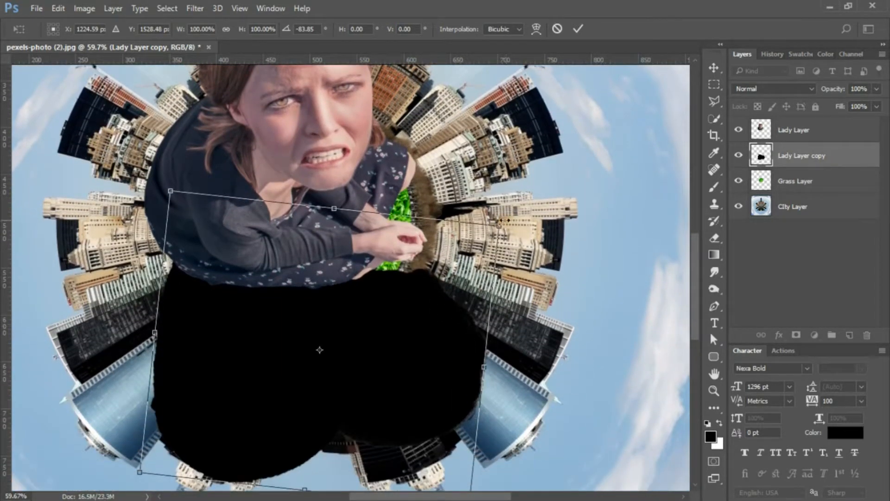
left_click_drag(512, 216, 390, 395)
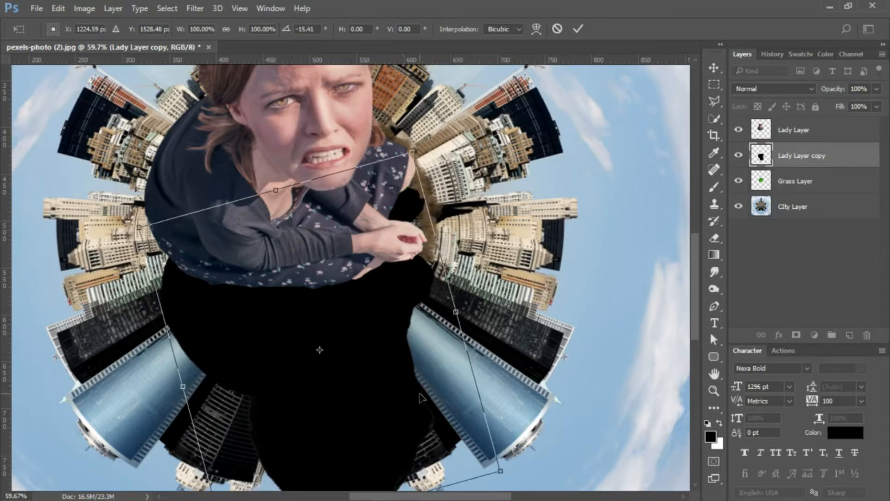
scroll(557, 310, "down", 3)
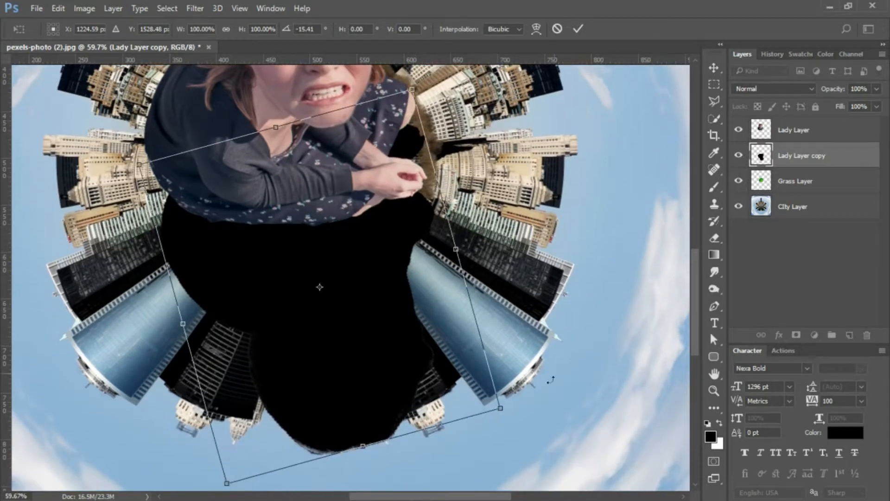
Scale the silhouette down proportionally to about 86% and apply the transform.
left_click_drag(503, 409, 491, 394)
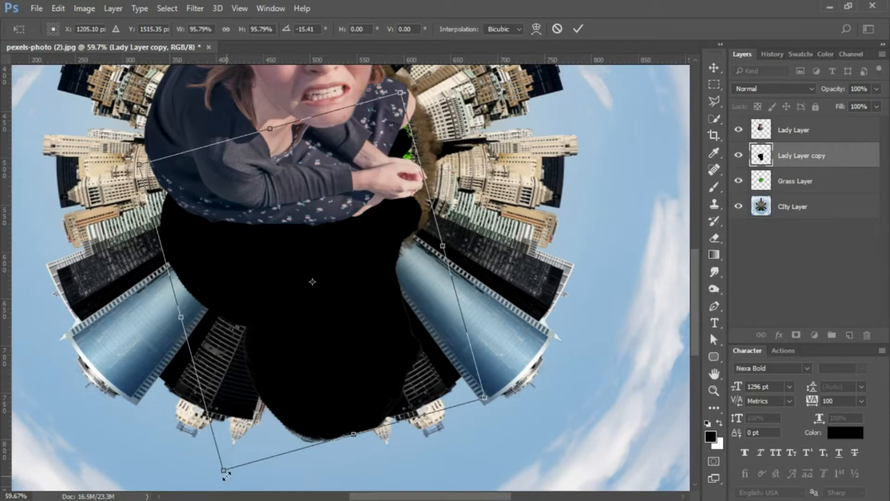
left_click_drag(224, 468, 231, 417)
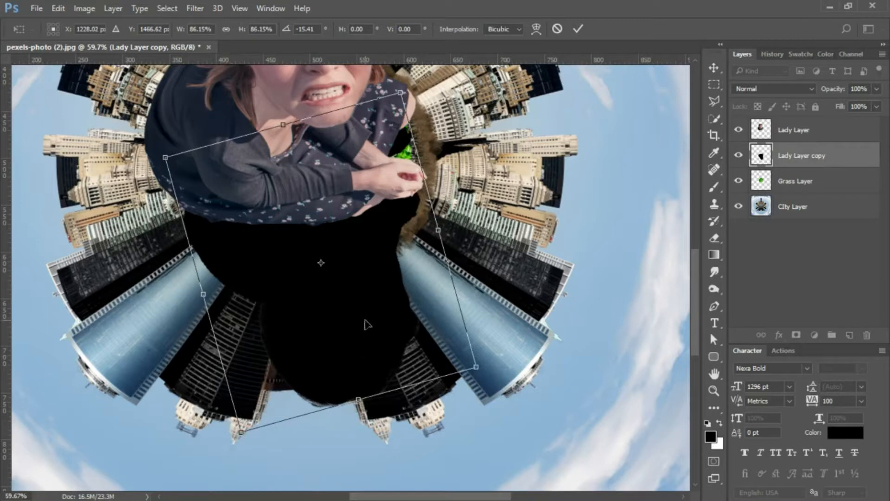
key("Return")
Apply a Gaussian Blur with a 13.9-pixel radius to the silhouette on the Lady Layer copy.
key("z")
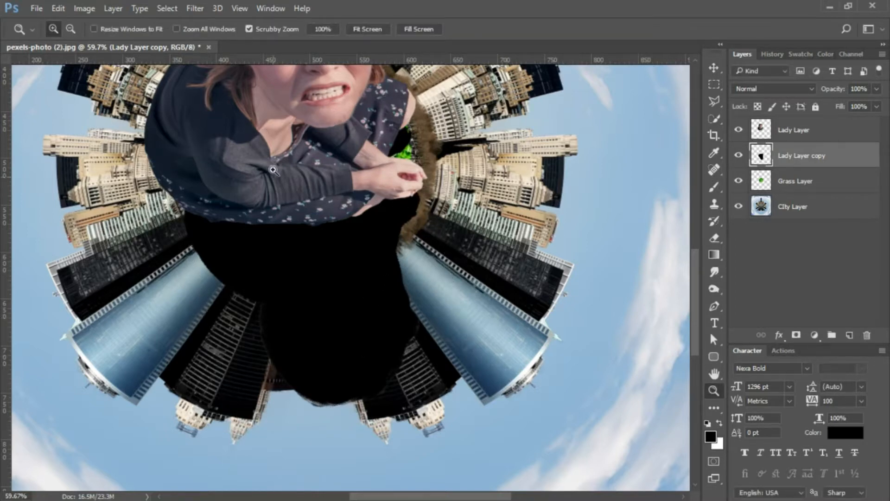
left_click(194, 9)
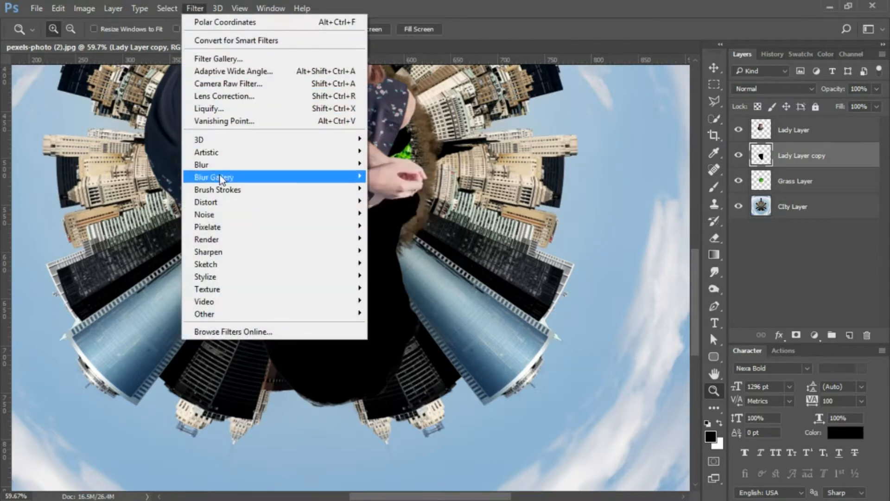
mouse_move(217, 169)
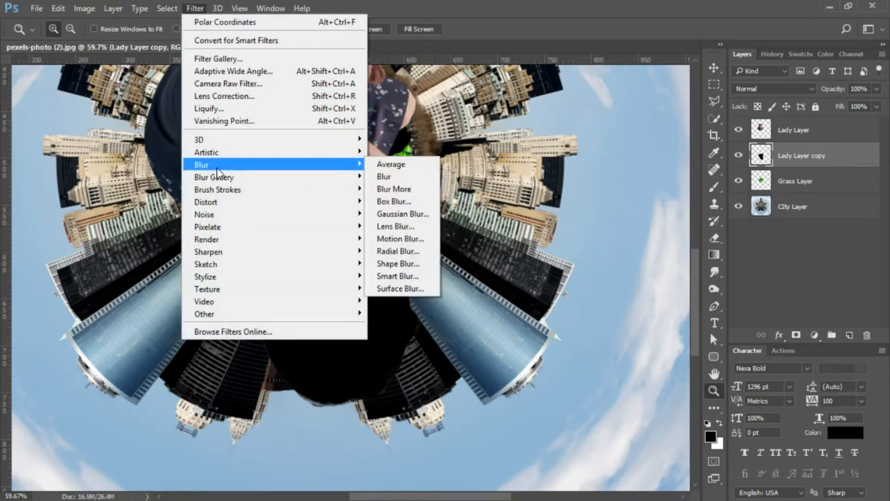
left_click(403, 213)
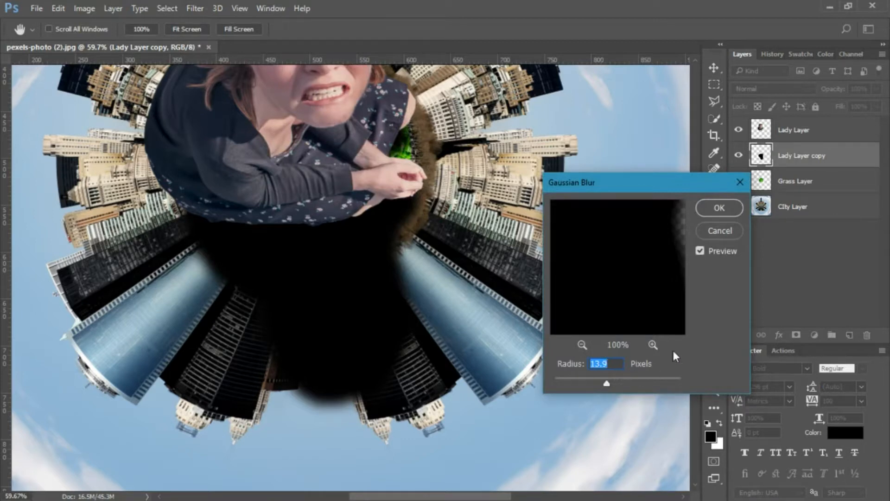
left_click(719, 209)
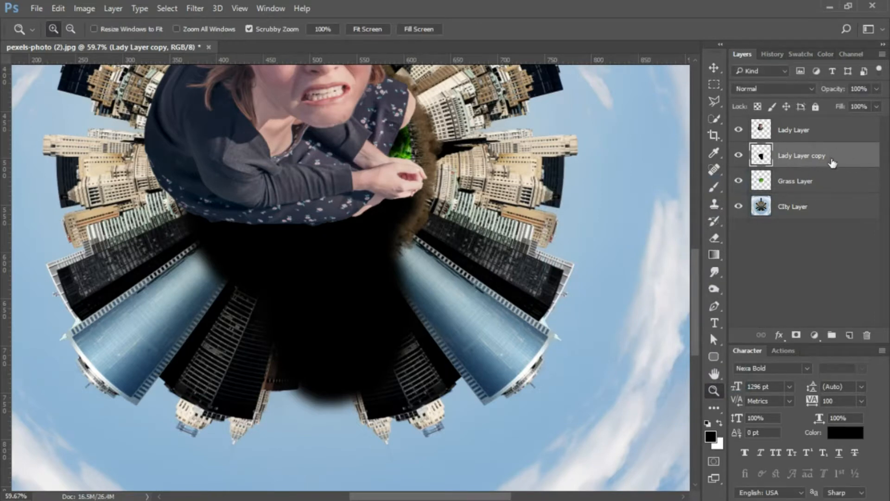
Duplicate the blurred silhouette layer and clear everything outside the grass circle from both copies.
key("ctrl+j")
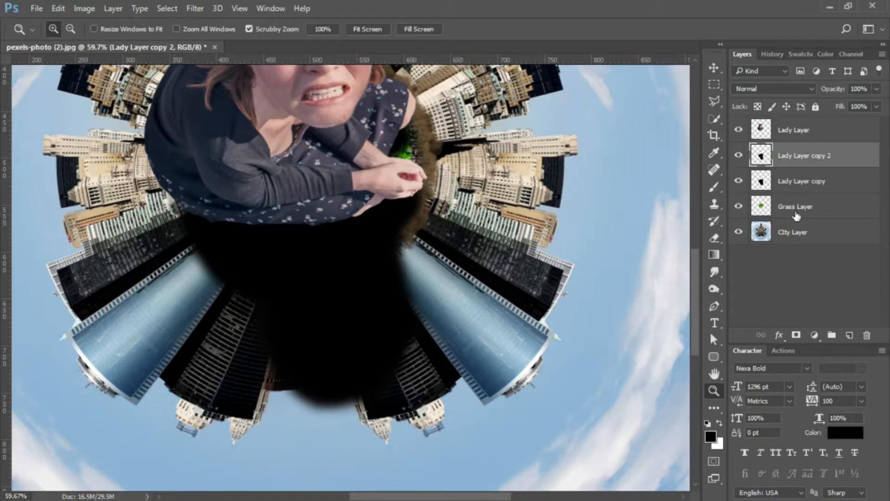
left_click(827, 184)
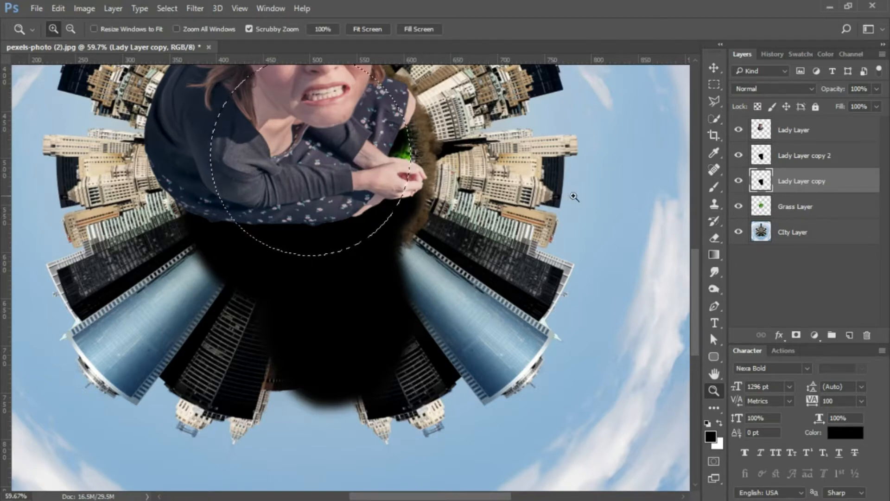
left_click(808, 161)
left_click(802, 183)
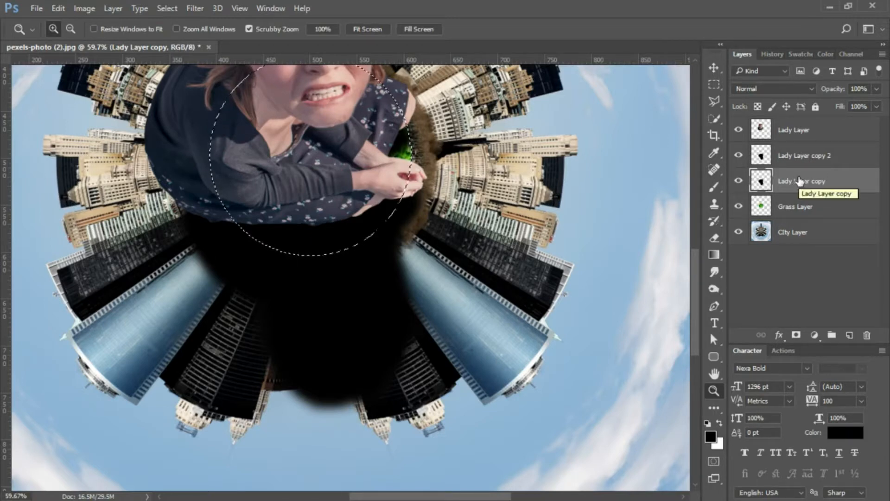
key("Delete")
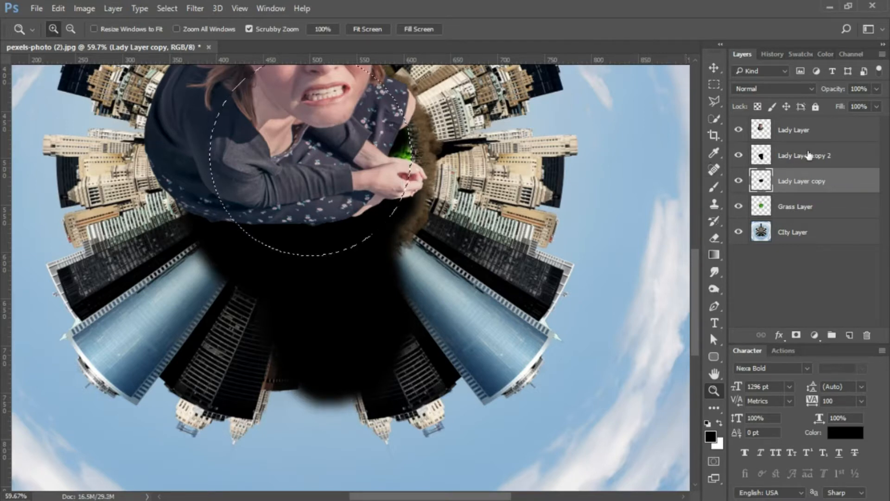
left_click(810, 154)
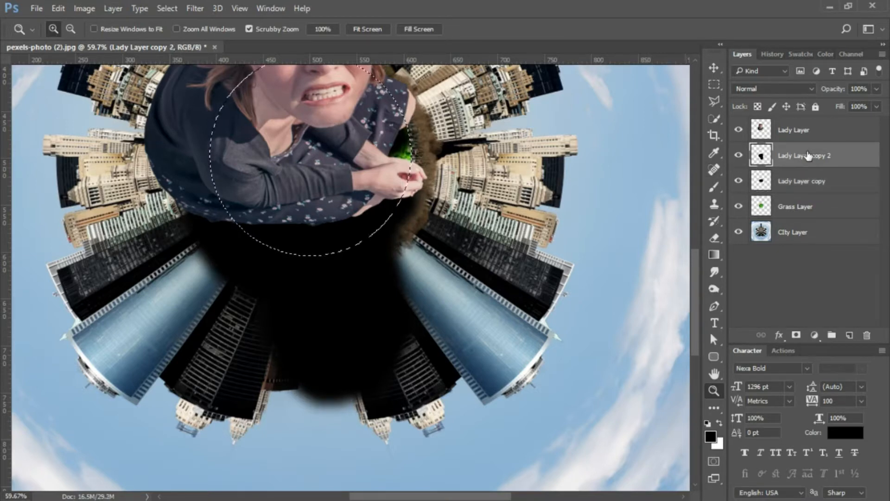
key("Delete")
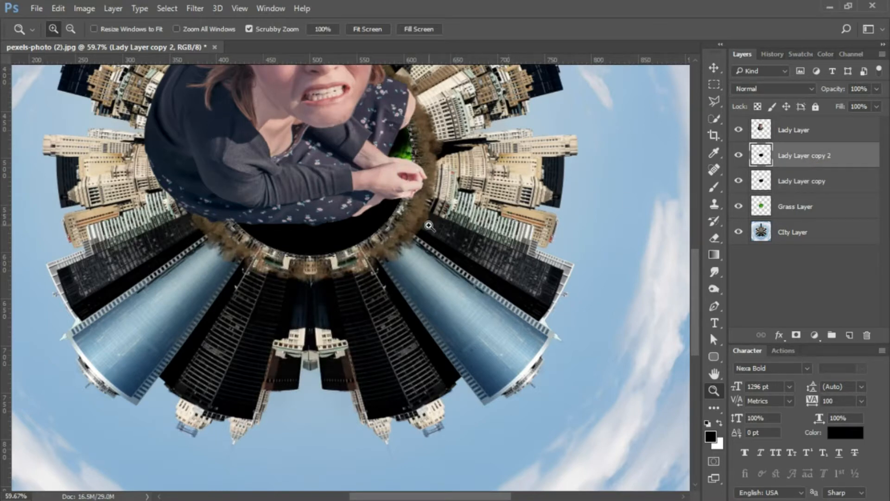
Hide the Lady Layer copy and rename Lady Layer copy 2 as Shadow 1.
left_click(814, 184)
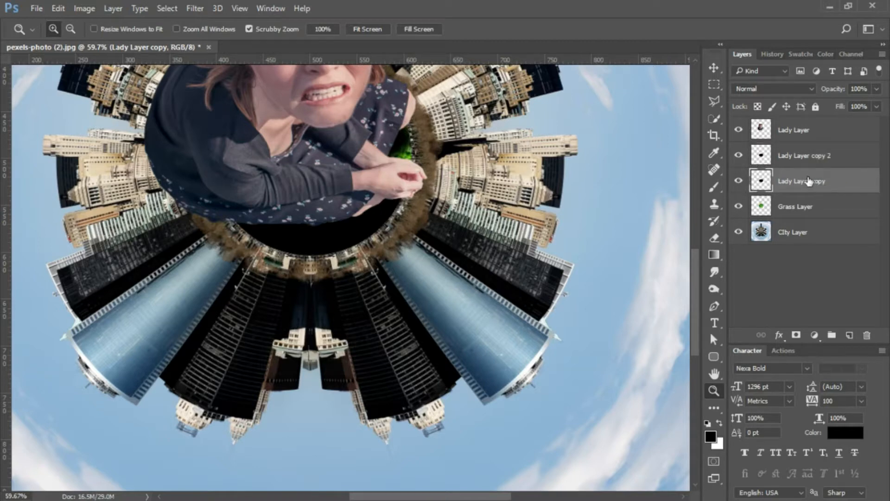
left_click(739, 182)
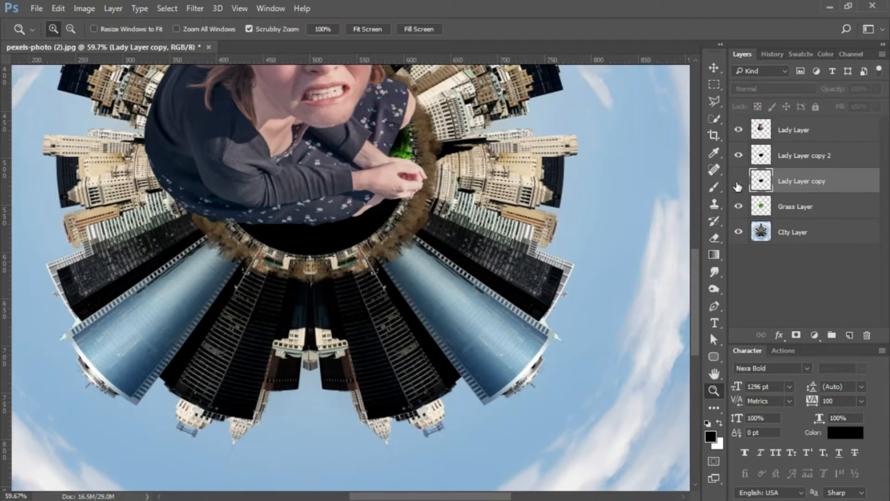
left_click(812, 156)
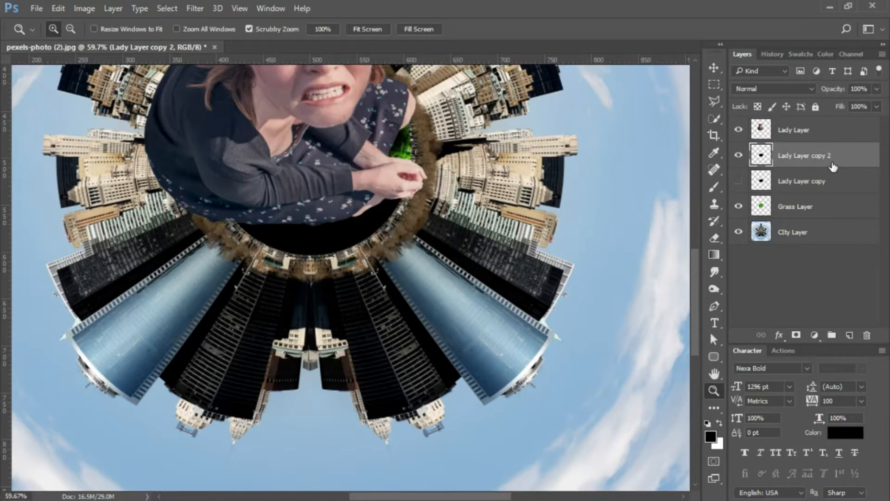
double_click(807, 156)
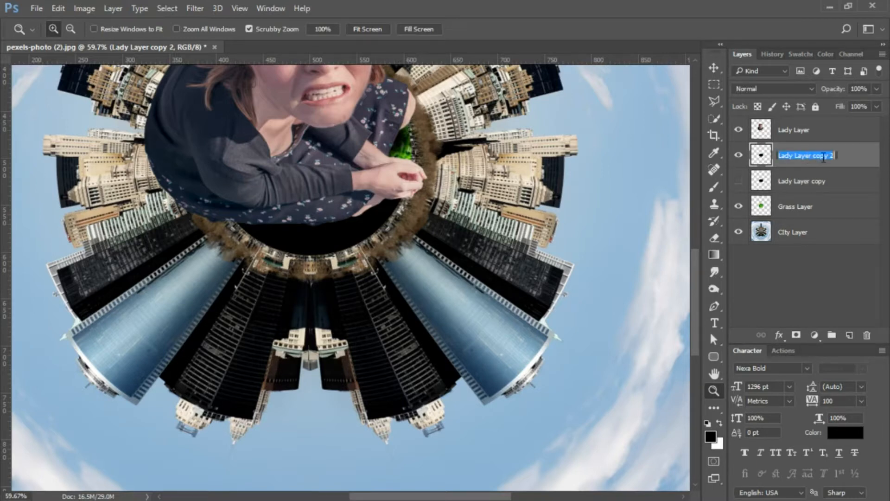
type("Sh")
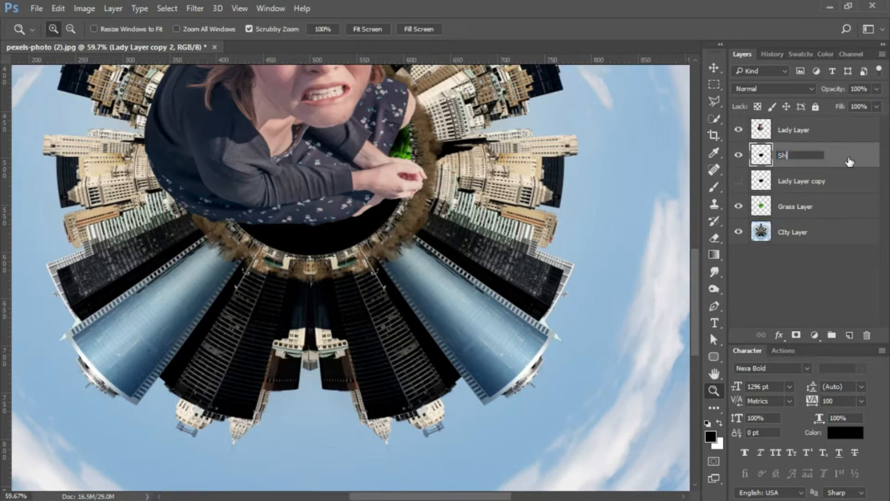
type("adow 1")
key("Return")
Rename the hidden Lady Layer copy as Shadow 2.
left_click(796, 183)
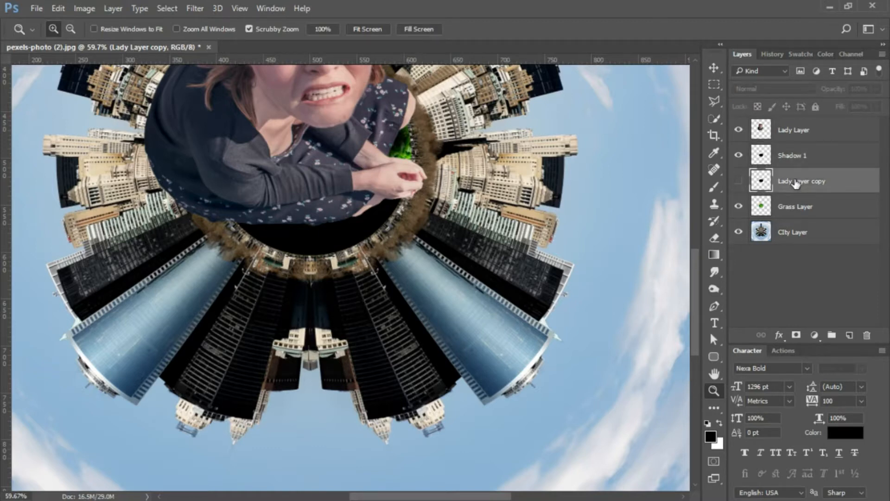
double_click(796, 181)
type("Shadow 2")
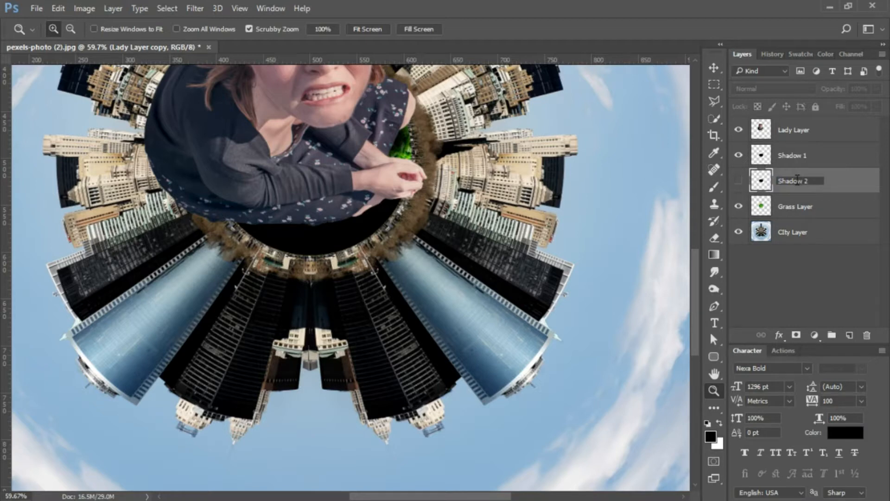
left_click(861, 189)
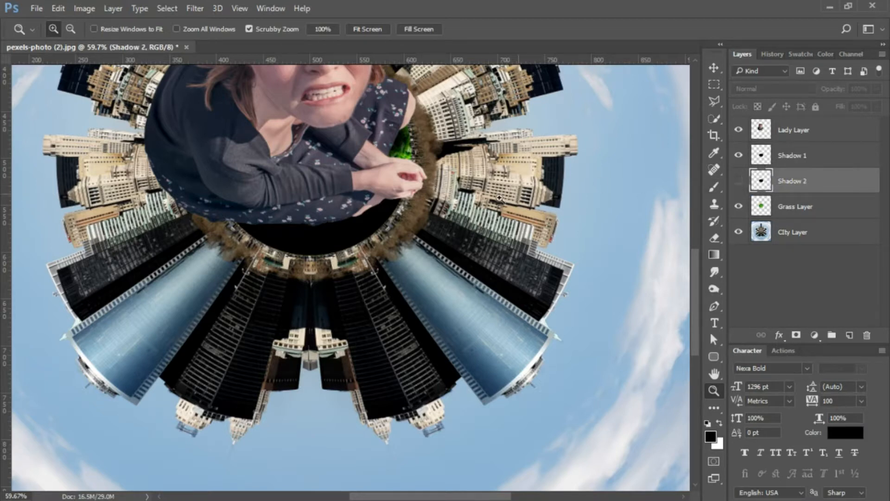
Add a layer mask to Shadow 1 and paint it black with a soft 200 px brush along the grass circle's lower and right edge.
left_click(763, 161)
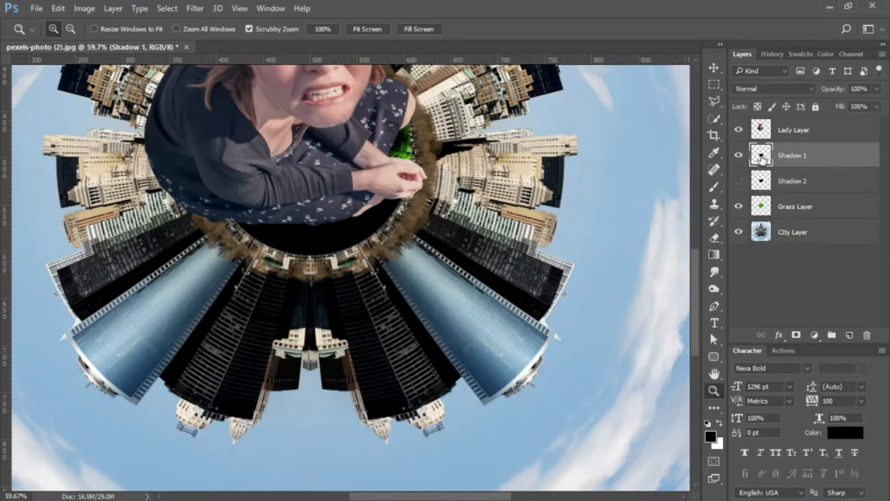
left_click(796, 336)
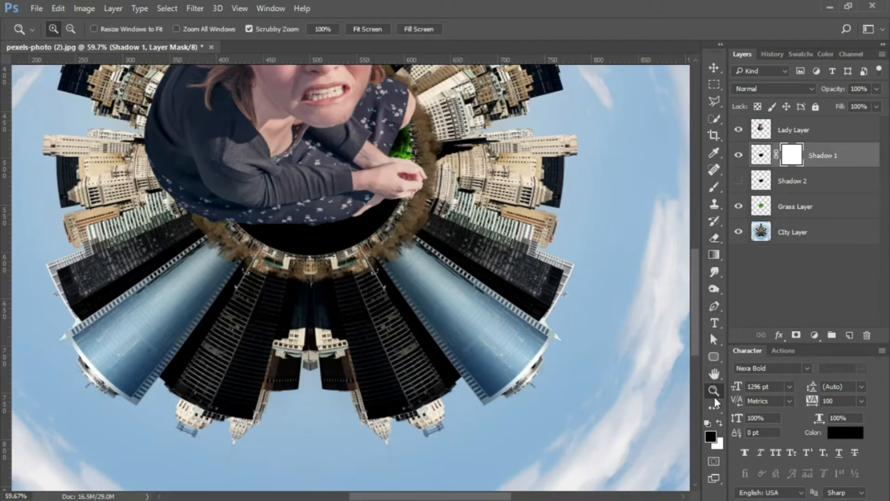
key("b")
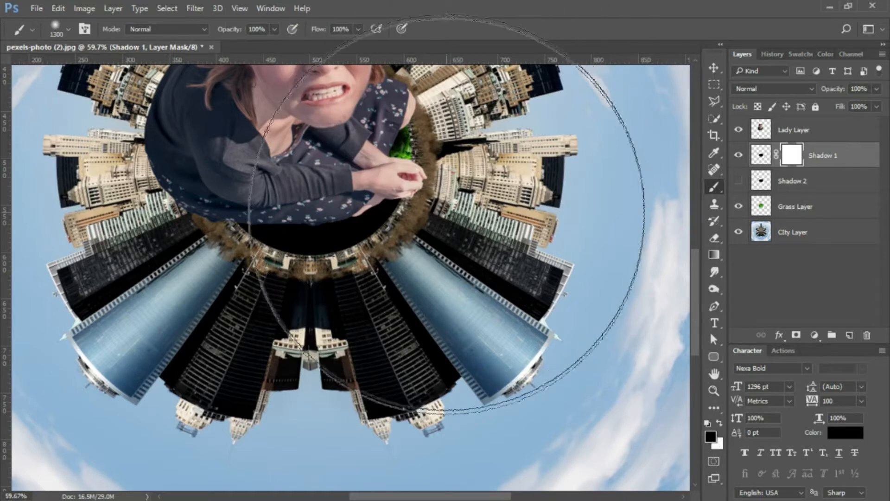
key("bracketleft")
key("bracketleft")
key("bracketleft")
key("bracketleft")
key("bracketleft")
key("bracketleft")
key("bracketleft")
key("bracketleft")
key("bracketleft")
key("bracketleft")
key("bracketleft")
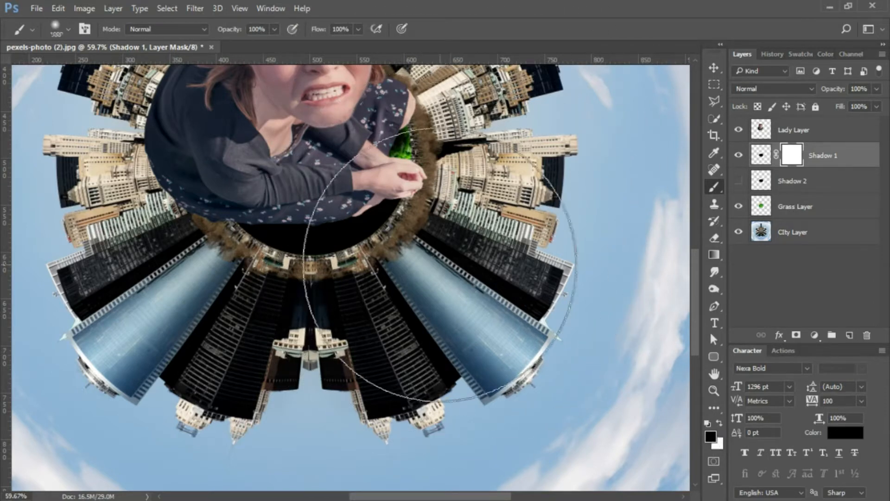
key("bracketleft")
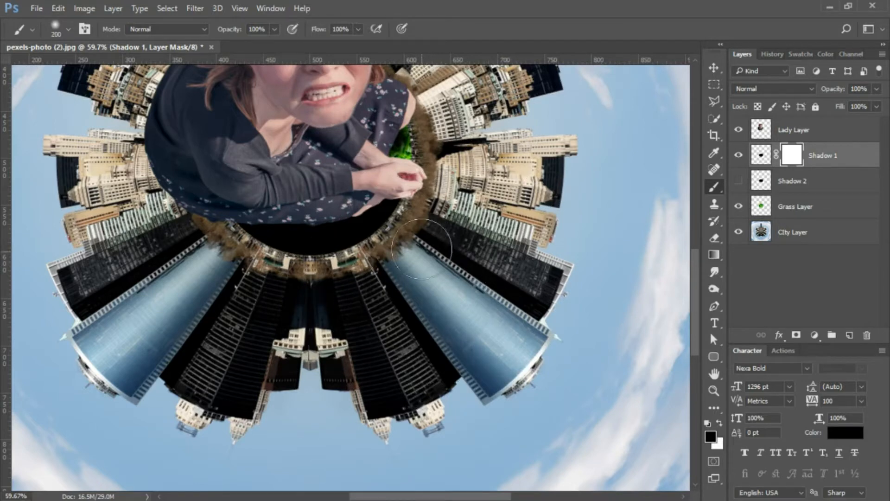
left_click_drag(428, 215, 371, 246)
mouse_move(335, 295)
left_mouse_down()
mouse_move(394, 276)
mouse_move(333, 288)
mouse_move(302, 309)
mouse_move(352, 308)
mouse_move(277, 307)
mouse_move(283, 291)
mouse_move(344, 285)
mouse_move(249, 281)
mouse_move(229, 276)
mouse_move(238, 262)
mouse_move(250, 268)
mouse_move(189, 244)
mouse_move(294, 289)
mouse_move(421, 282)
mouse_move(467, 253)
mouse_move(405, 273)
mouse_move(400, 264)
mouse_move(370, 267)
mouse_move(442, 257)
mouse_move(497, 194)
mouse_move(473, 129)
mouse_move(453, 151)
left_mouse_up()
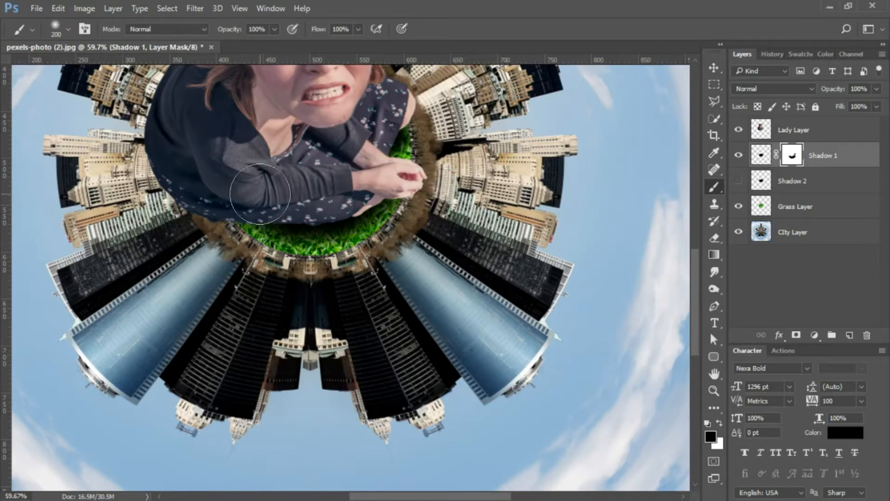
key("x")
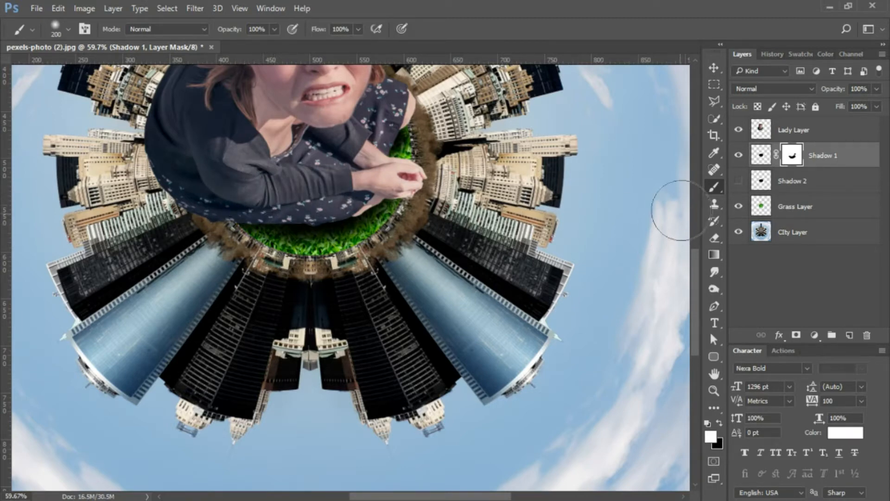
Make the Shadow 2 layer visible and lower its opacity to 25%.
left_click(817, 186)
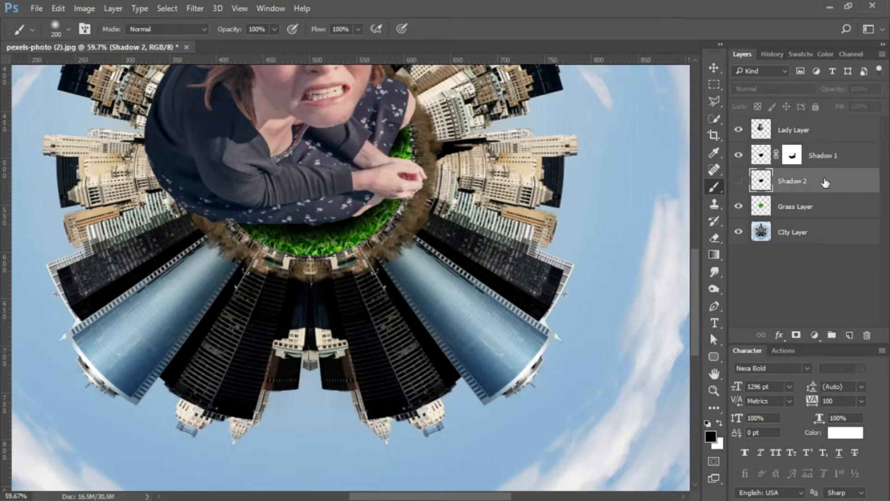
left_click(738, 181)
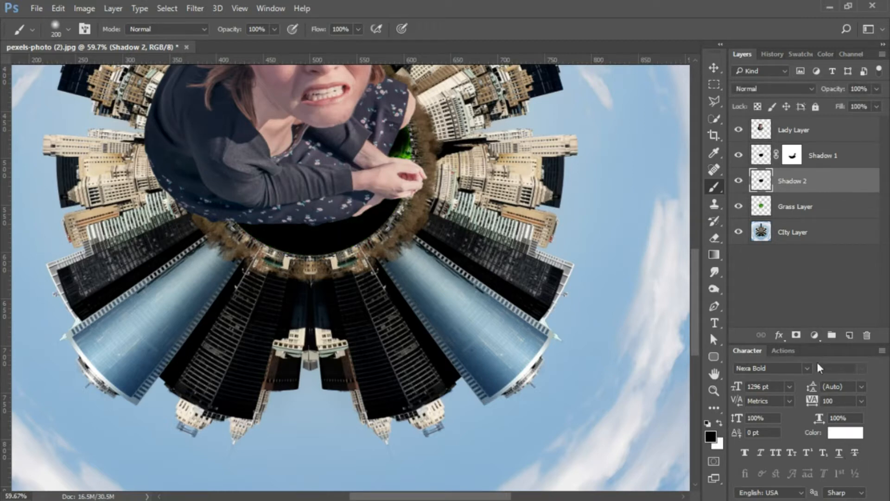
left_click(876, 88)
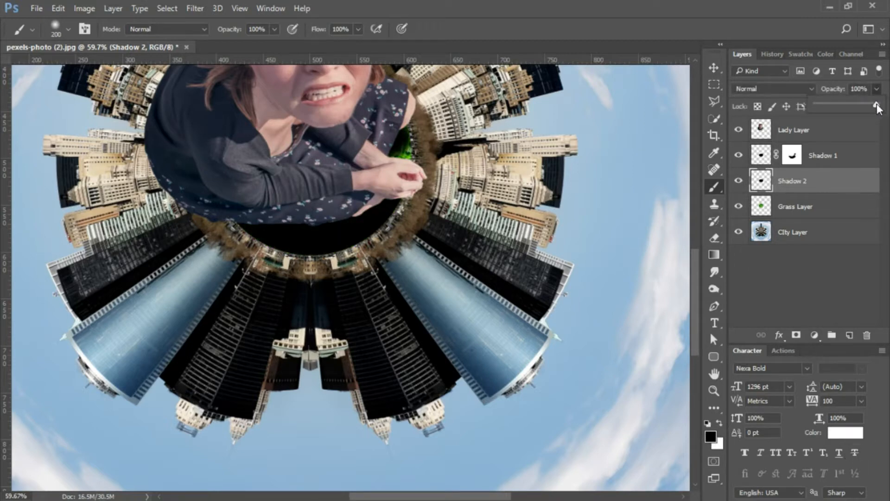
left_click_drag(834, 105, 833, 104)
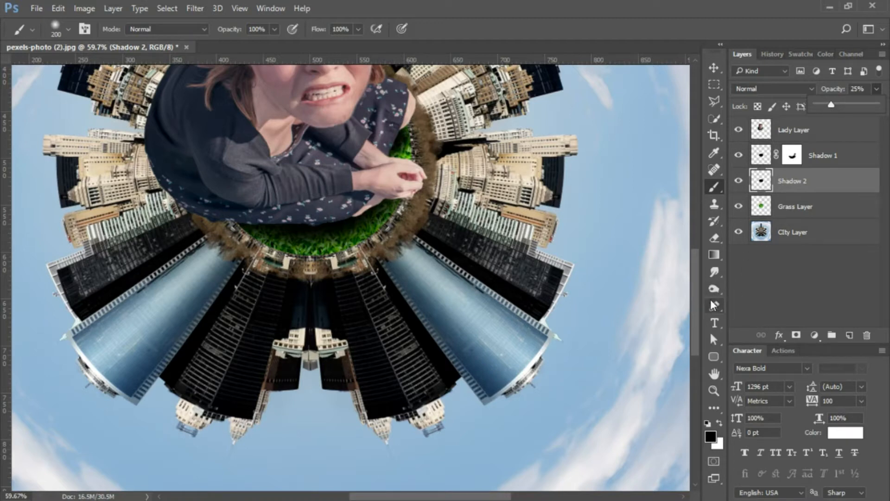
key("Return")
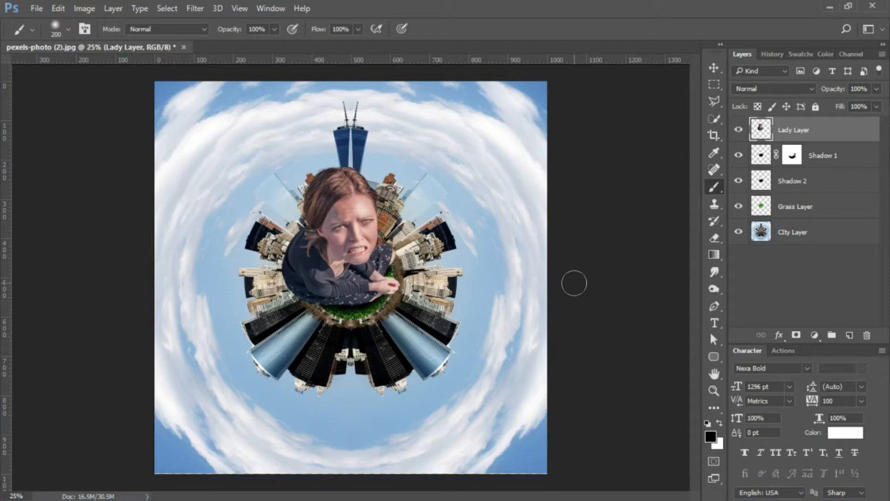
Create a black-filled layer above the Lady Layer and render a 105mm Prime lens flare on it at 100% brightness.
left_click(850, 336)
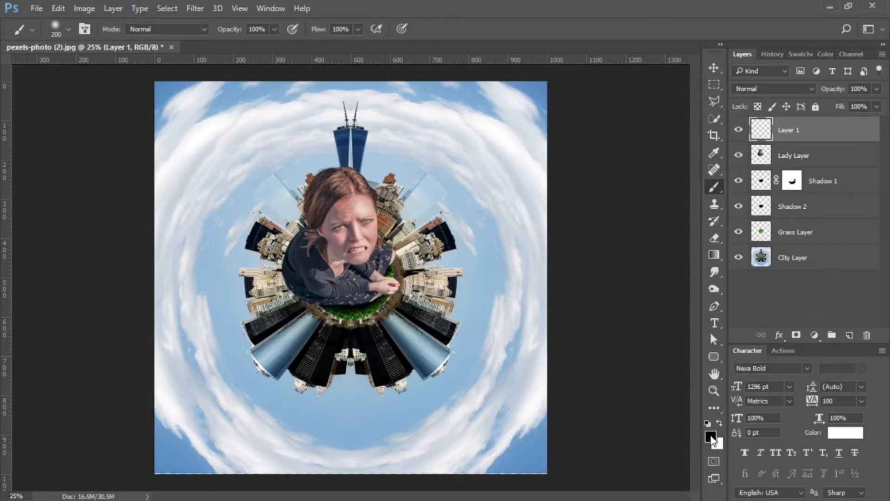
key("alt+BackSpace")
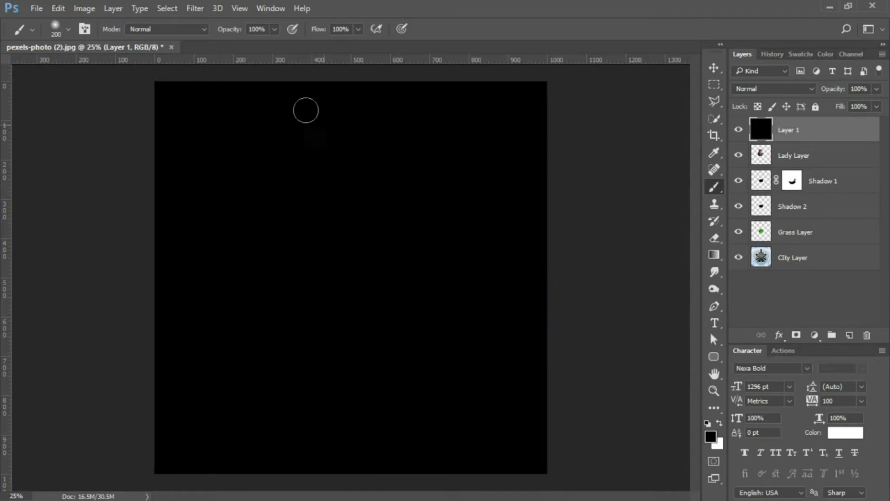
left_click(189, 14)
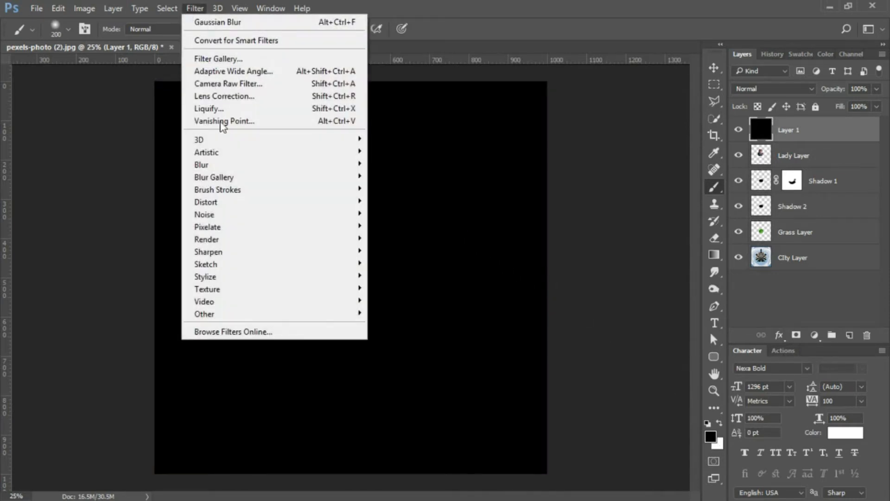
mouse_move(248, 243)
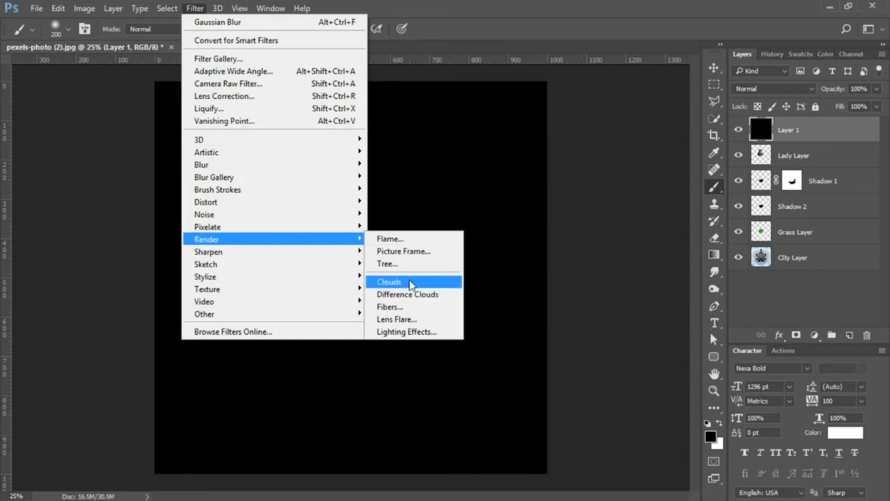
left_click(425, 323)
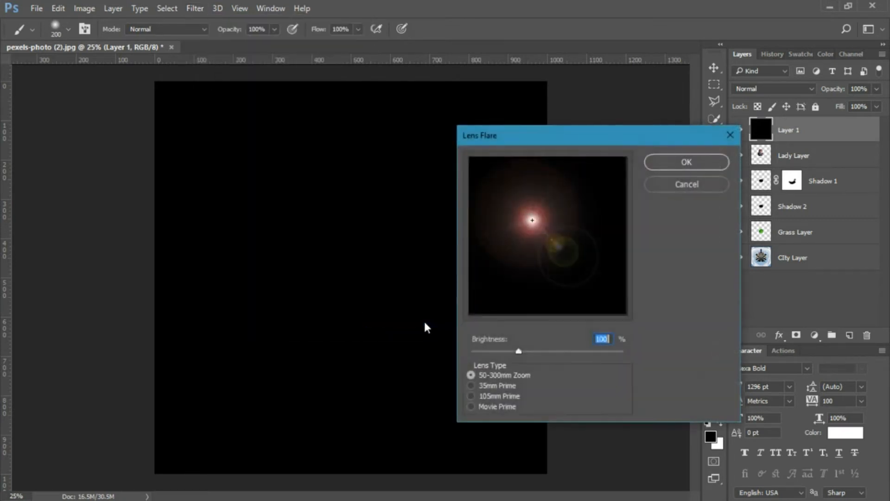
left_click(470, 395)
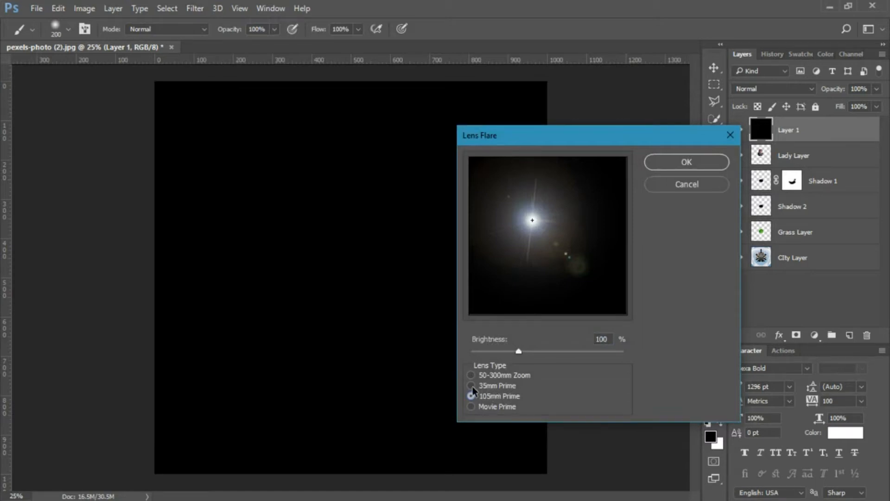
left_click(471, 386)
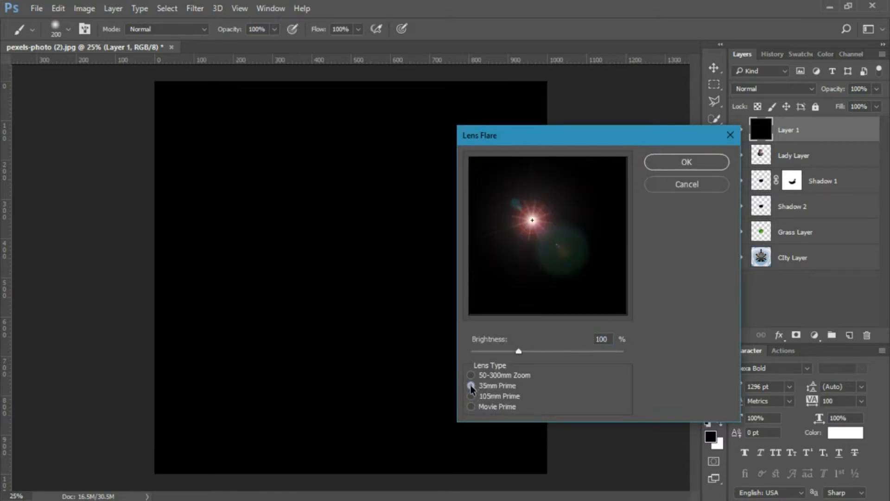
left_click(470, 397)
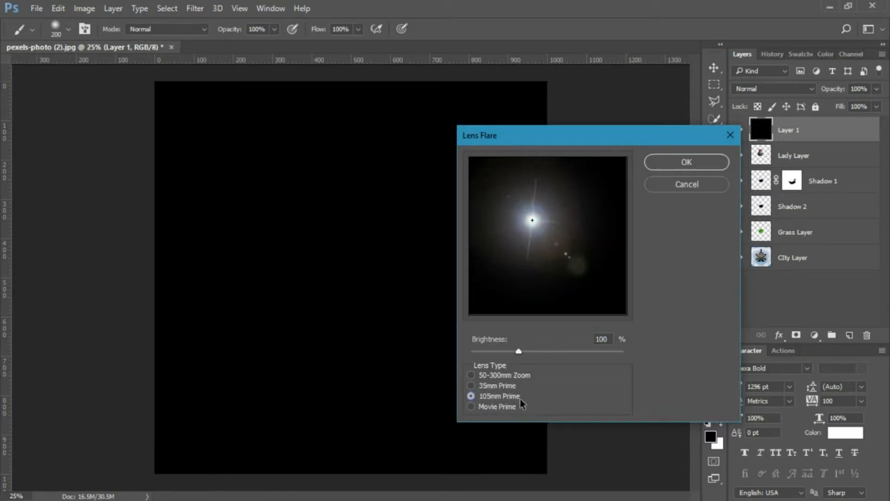
left_click(685, 162)
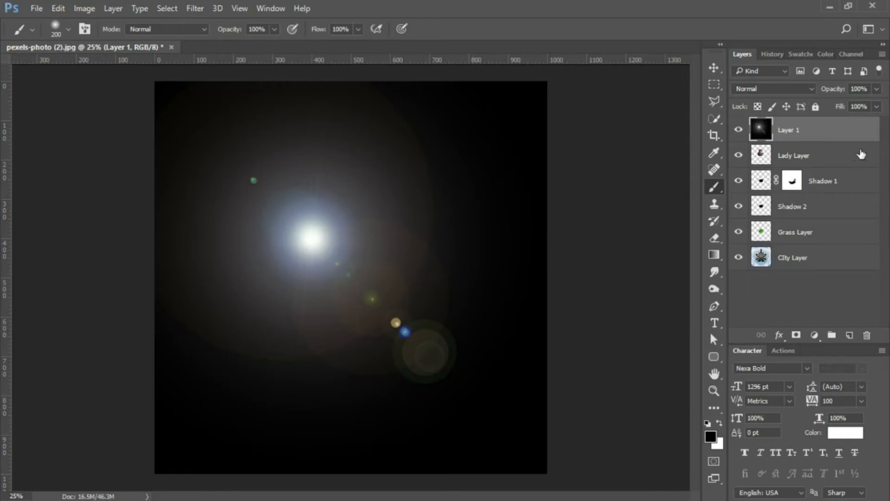
Blend the lens flare layer in Screen mode and move the flare up and left, beside the lady's head.
left_click(811, 88)
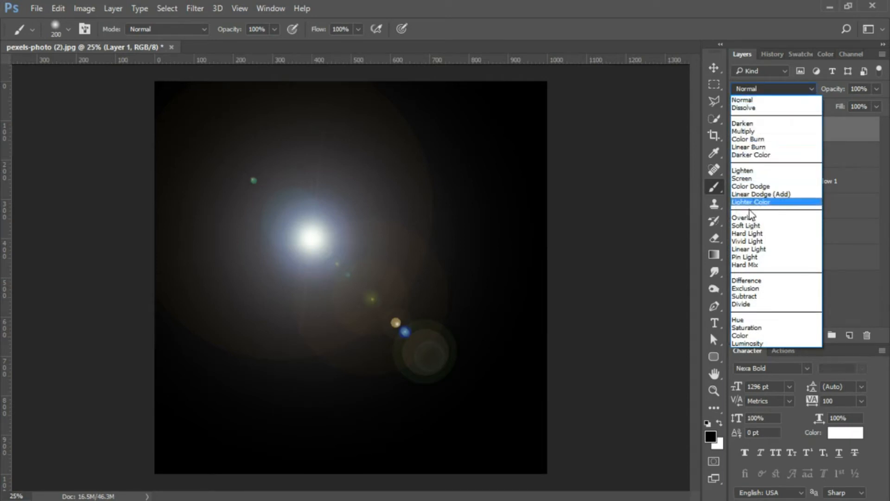
left_click(749, 180)
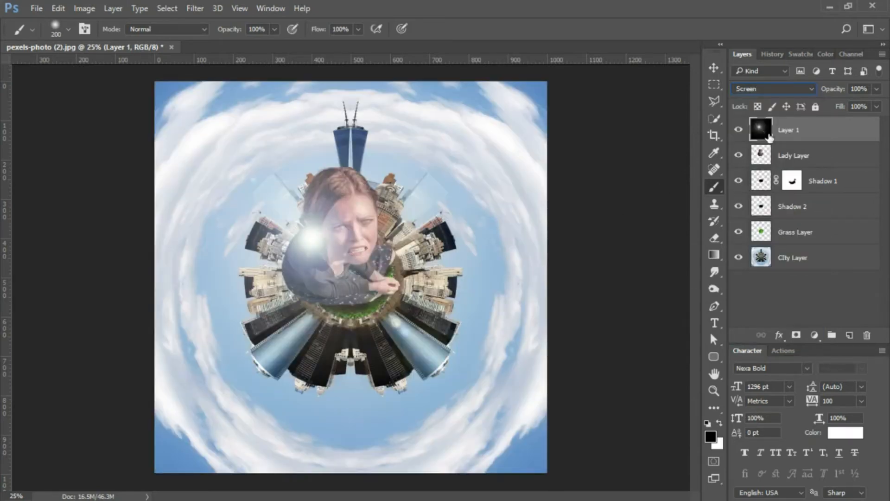
left_click(713, 69)
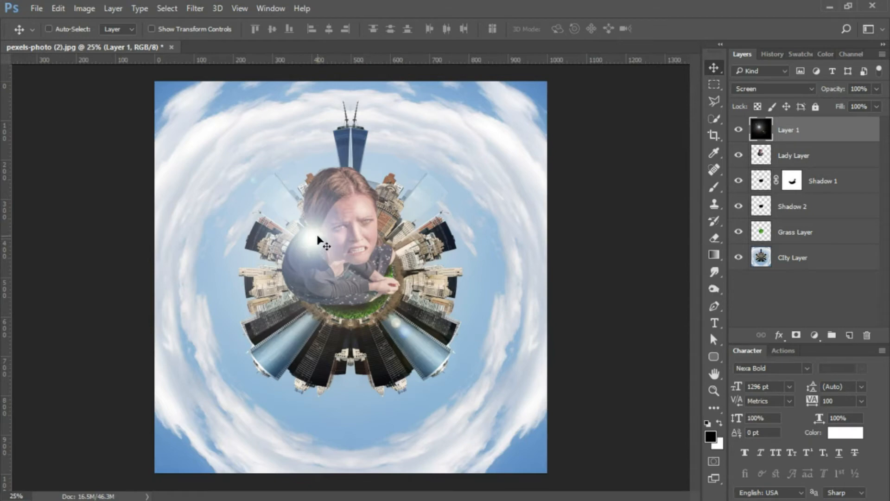
left_click_drag(316, 238, 292, 212)
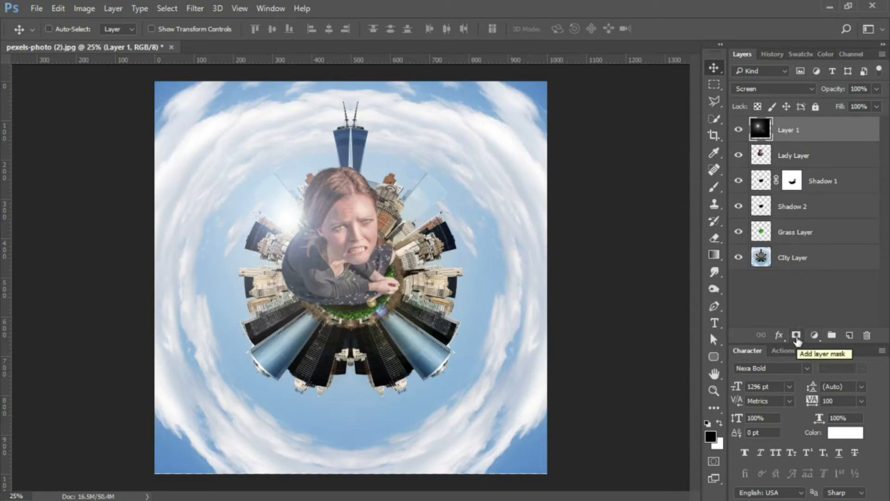
Add a layer mask to the flare layer and paint its lower and right areas black with a soft 1100 px brush at 0% hardness.
left_click(797, 336)
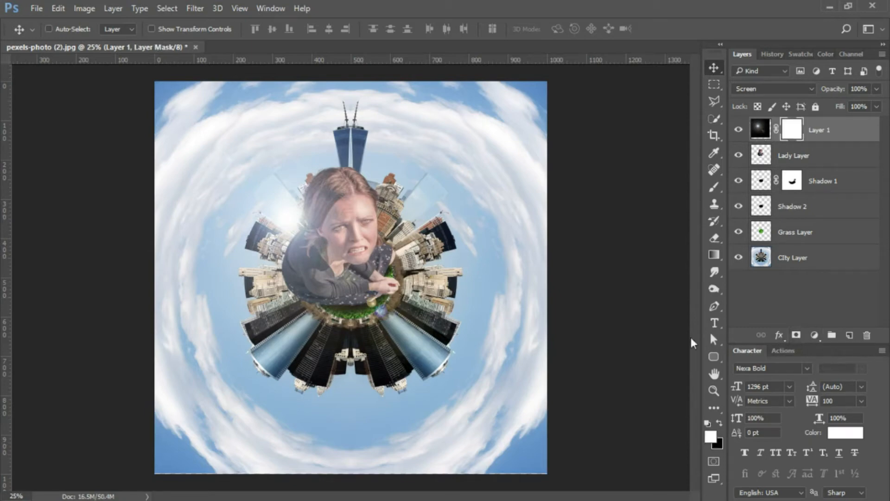
left_click(713, 392)
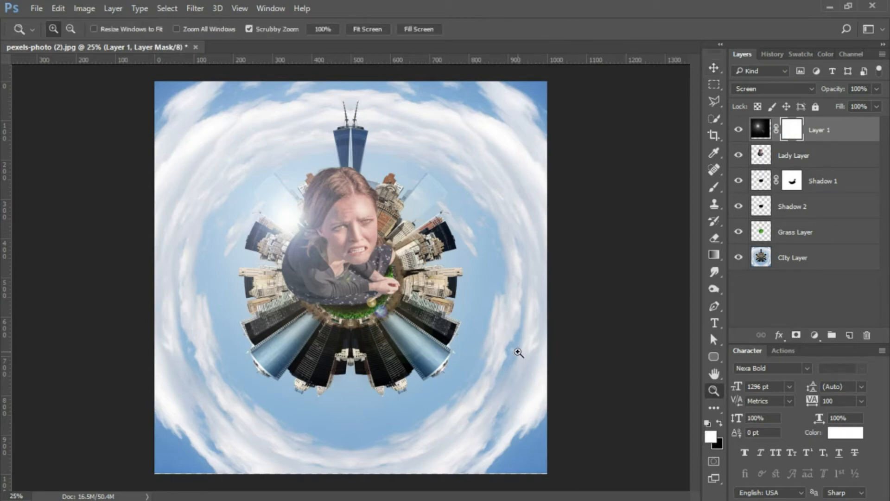
left_click(712, 183)
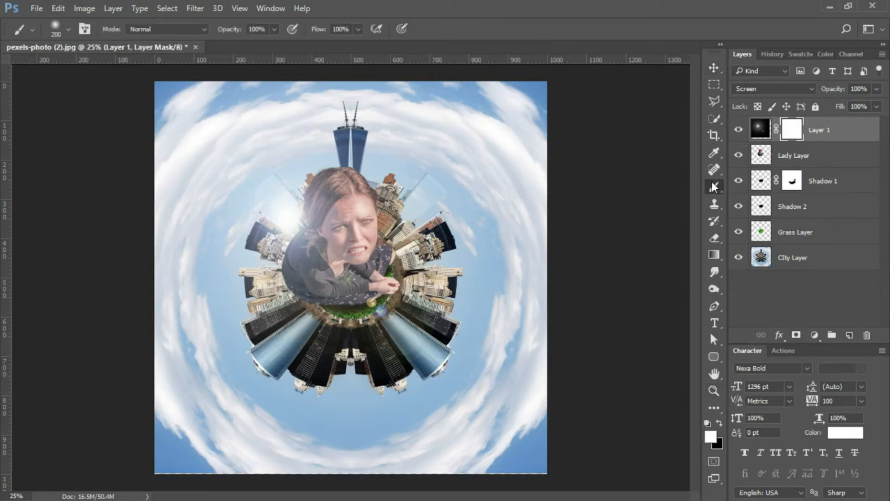
left_click(718, 422)
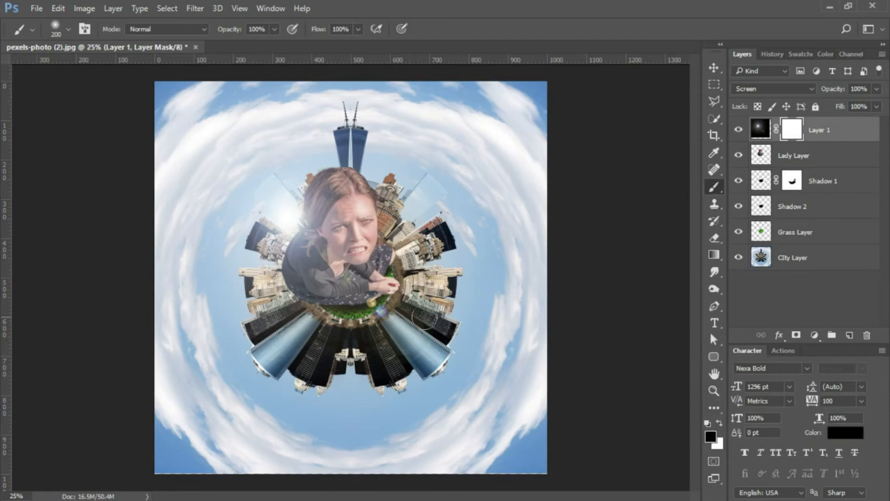
key("bracketright")
key("bracketright")
key("bracketright")
key("bracketright")
key("bracketright")
key("bracketright")
key("bracketright")
key("bracketright")
key("bracketright")
key("bracketright")
left_click(68, 30)
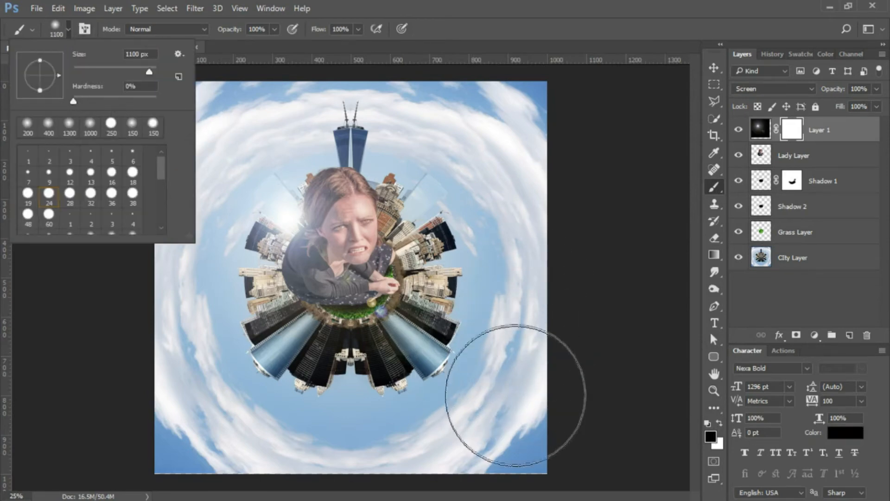
left_click(515, 396)
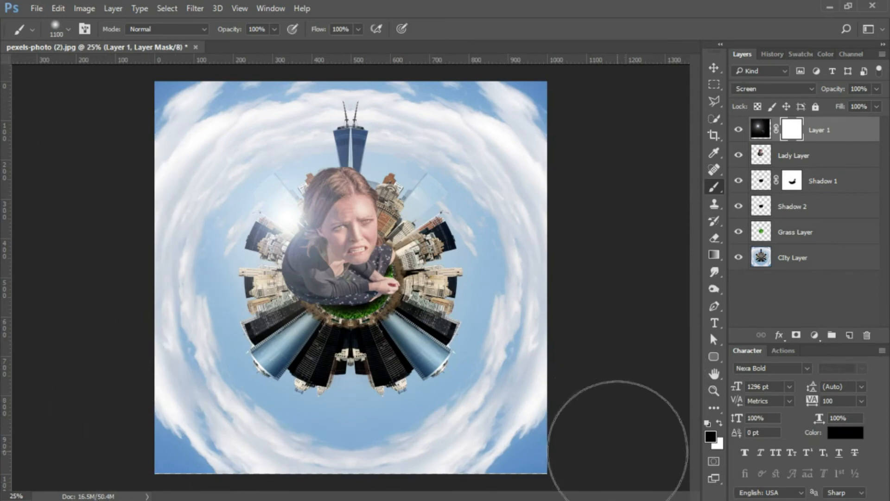
left_click_drag(619, 451, 620, 431)
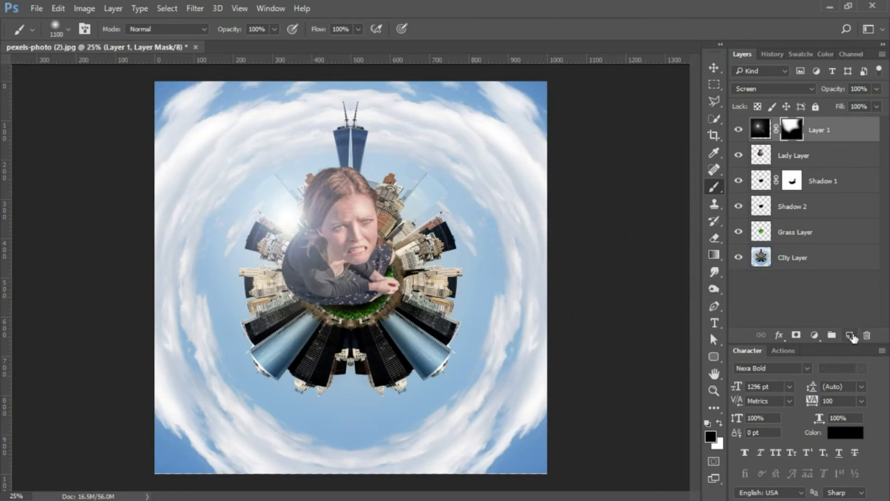
Add a Curves adjustment layer above the flare layer and shape a slight S-curve with a lower-quarter shadow point and a slightly raised highlight point.
left_click(816, 336)
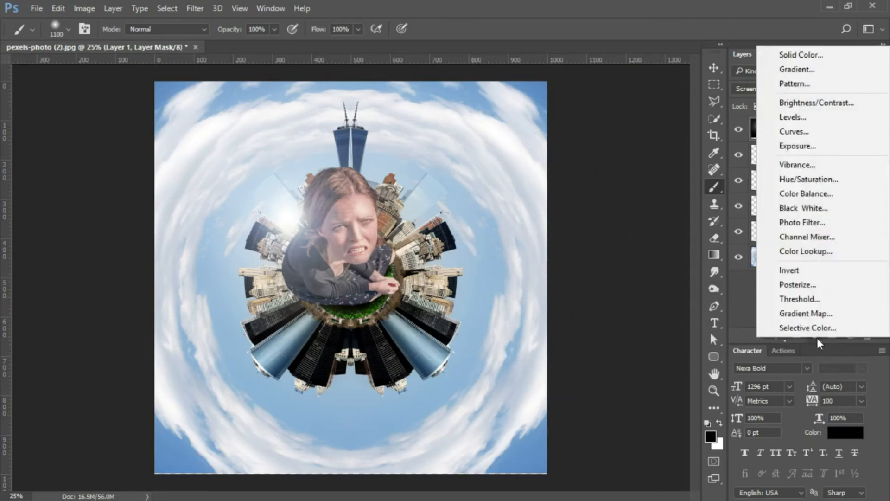
left_click(808, 135)
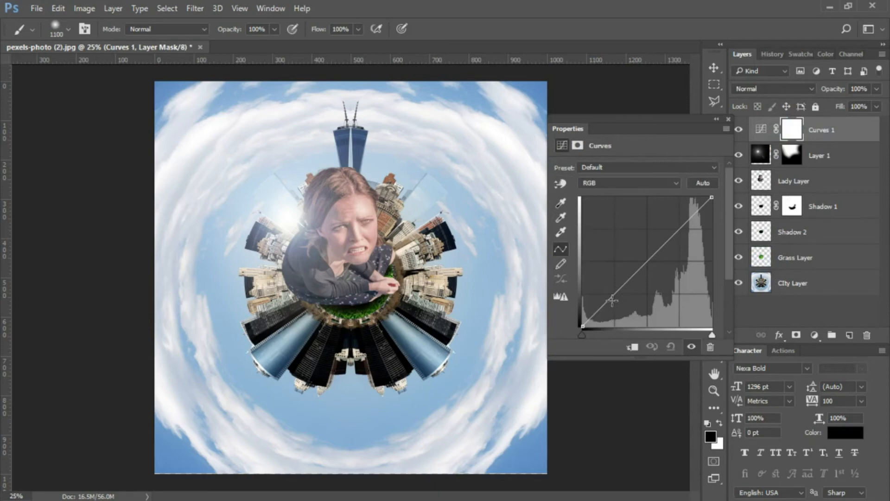
left_click(613, 300)
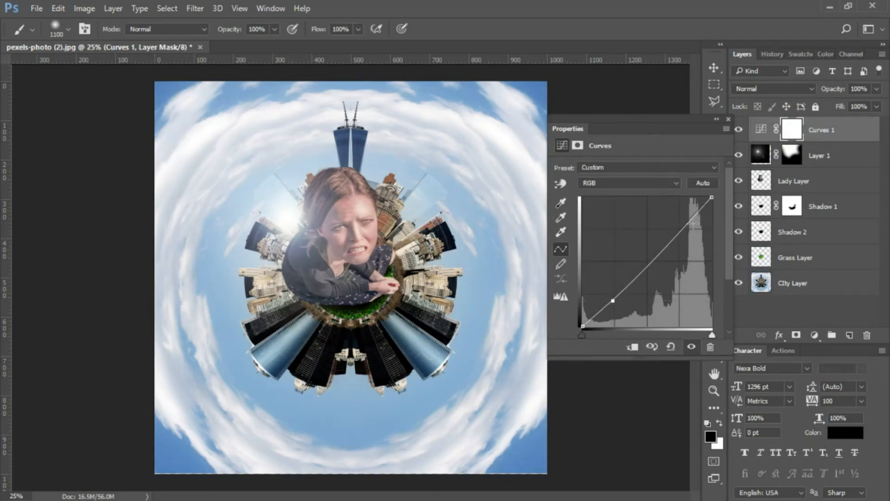
left_click(677, 233)
left_click_drag(678, 233, 674, 233)
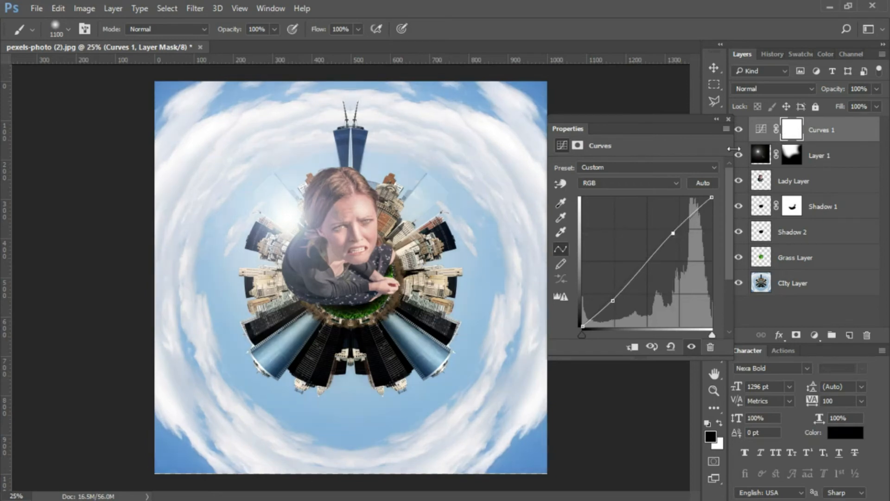
left_click(729, 118)
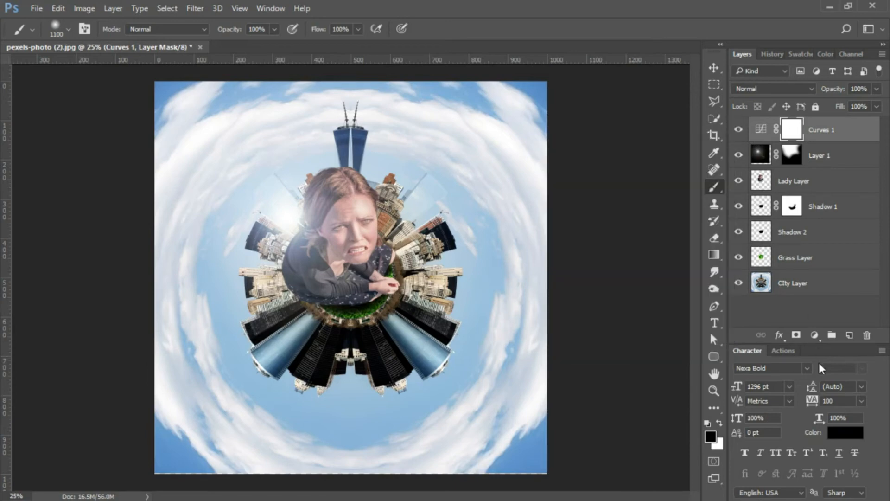
Add a Levels adjustment layer with black input slightly above 10, midtones 1.06 and white input 248, and hide all panels to view the composite.
left_click(813, 339)
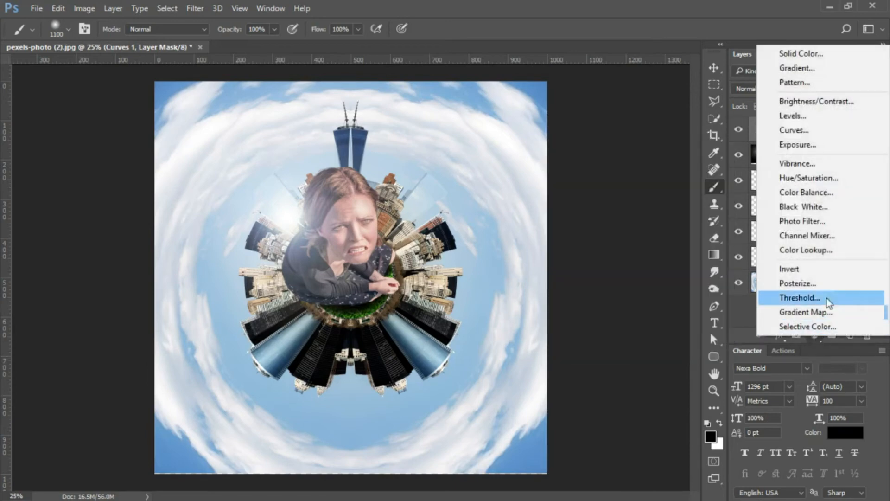
left_click(820, 117)
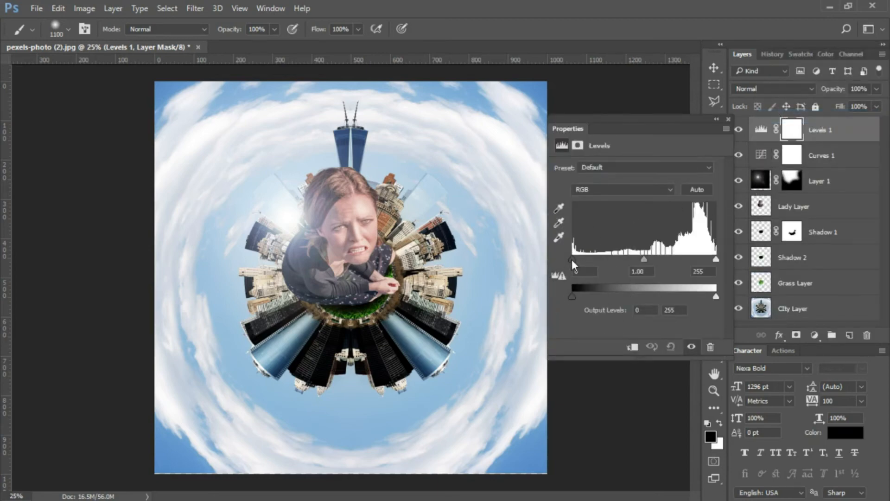
left_click_drag(572, 260, 578, 263)
left_click_drag(717, 258, 712, 258)
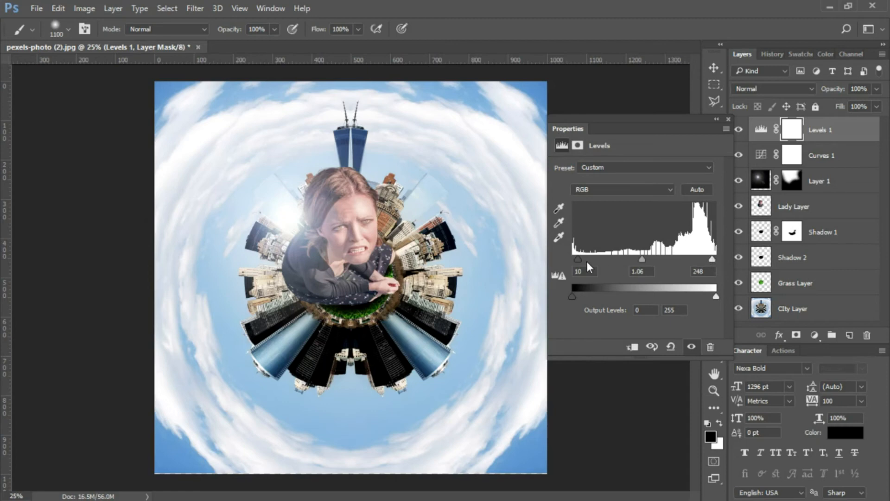
left_click_drag(578, 259, 581, 259)
key("Tab")
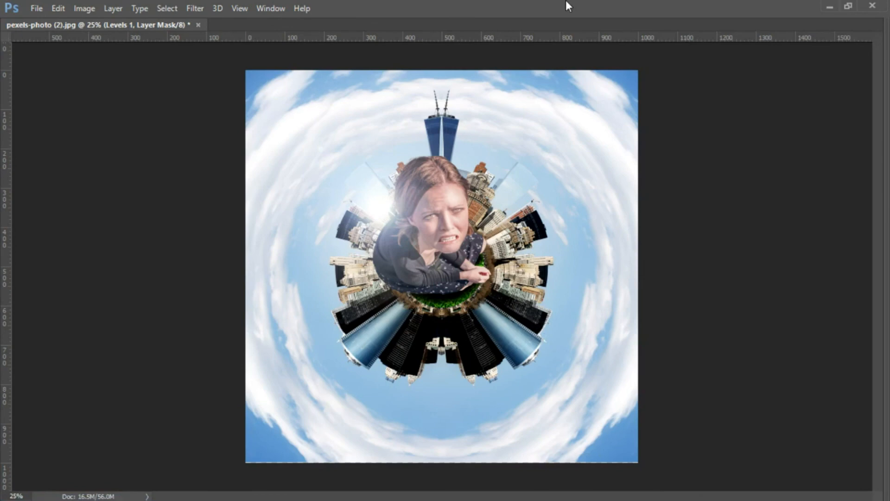